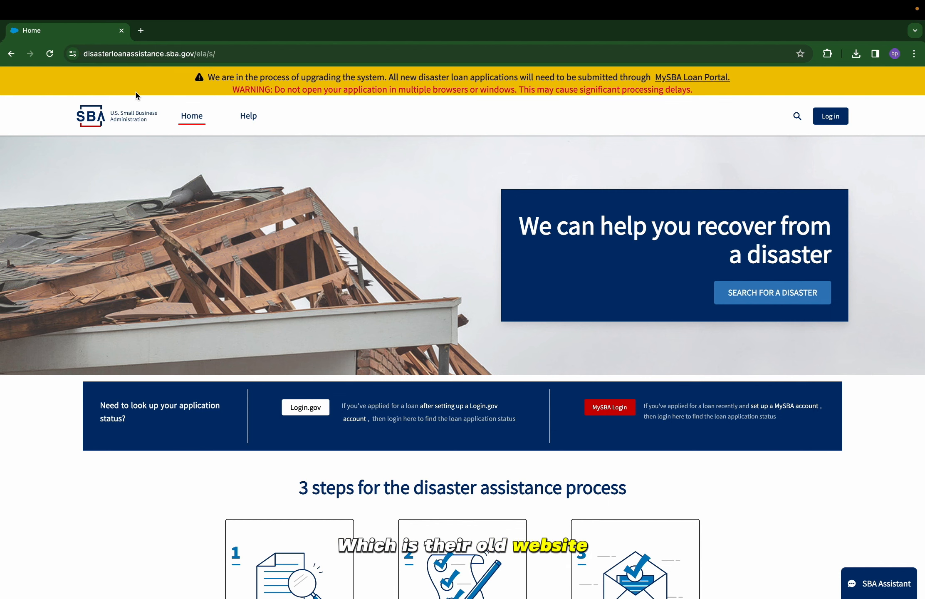
# Search the site for 'paper forms' and open the Disaster Loan Application Paper Forms article.
pyautogui.click(797, 117)
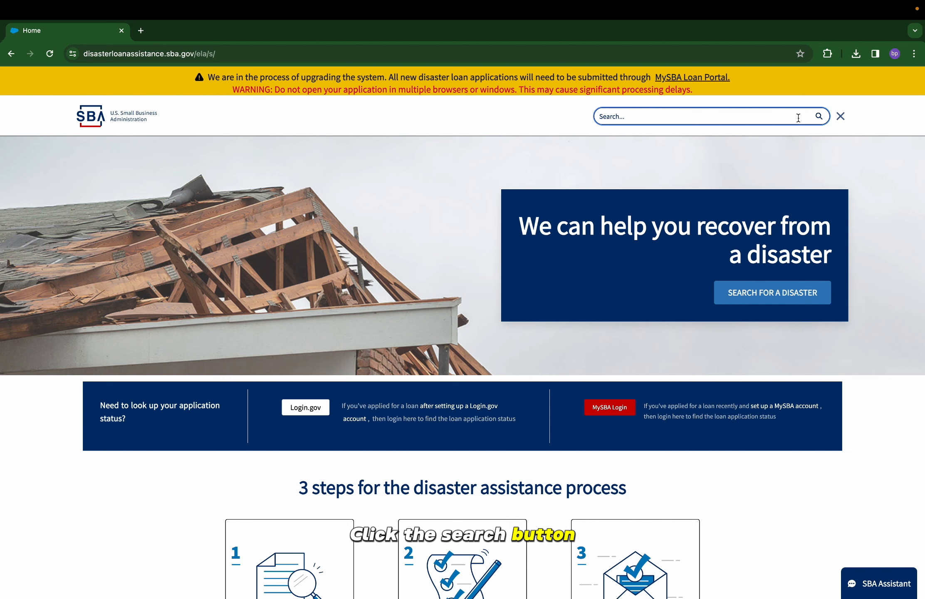
pyautogui.write('paper forms')
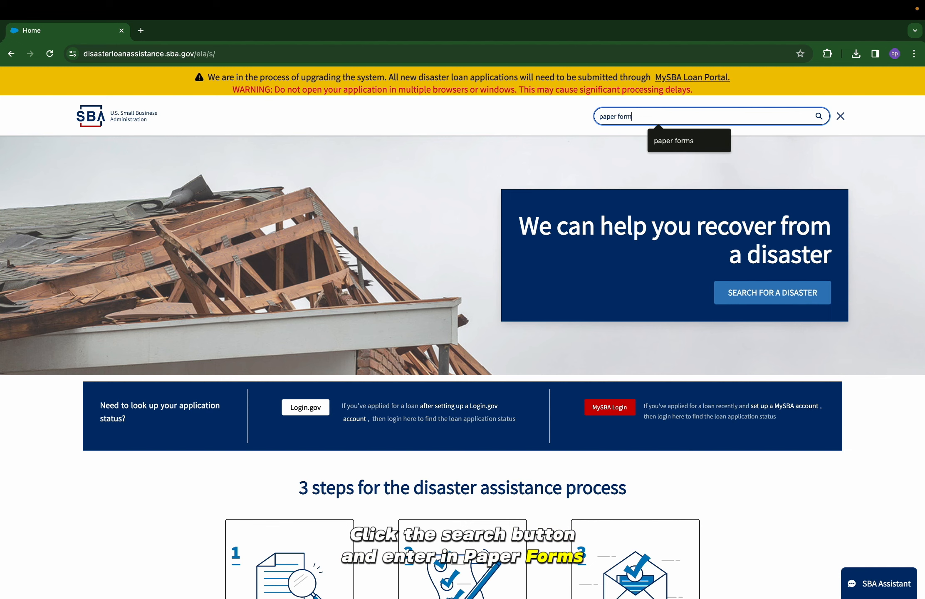
pyautogui.press('Return')
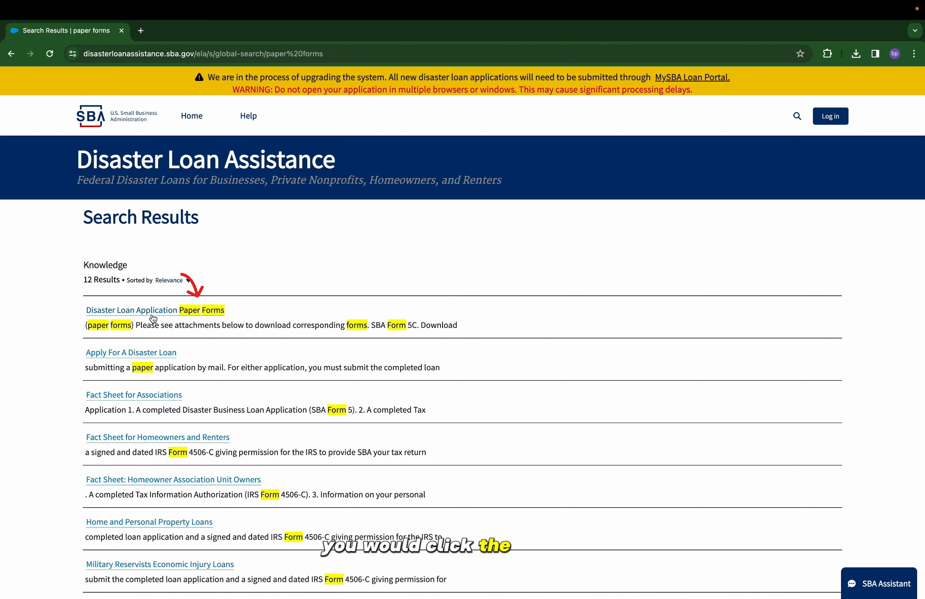
pyautogui.moveTo(153, 318)
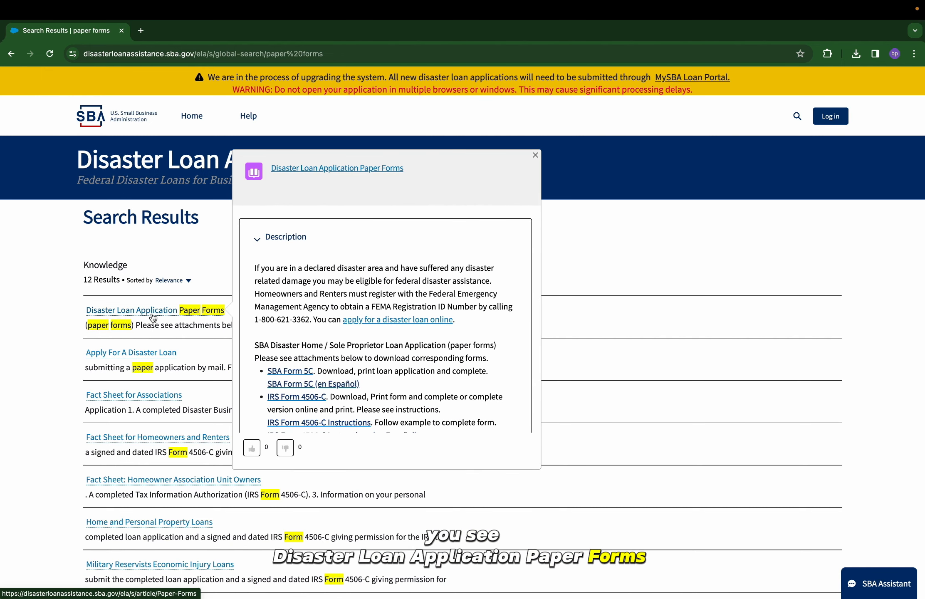
pyautogui.click(153, 317)
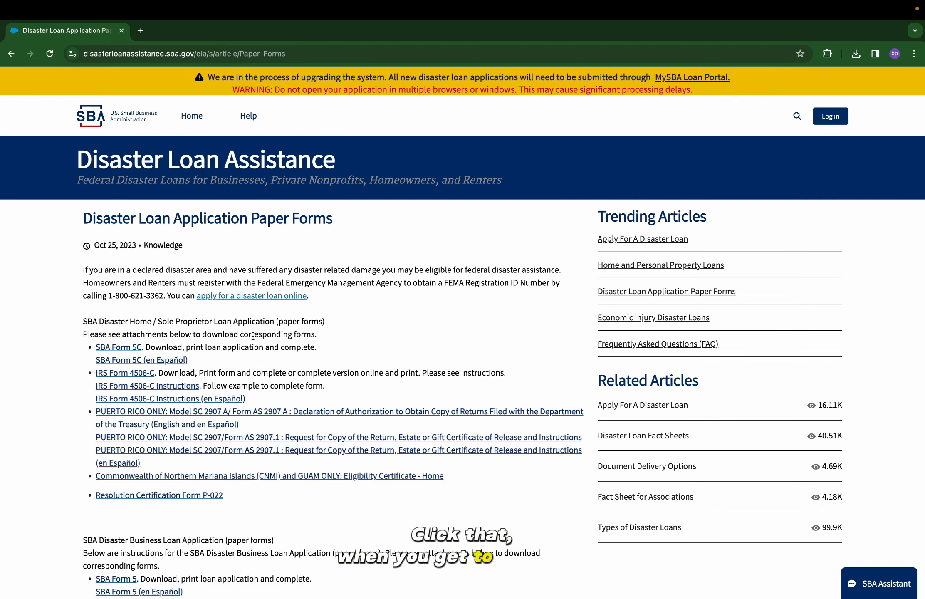
# Open the SBA Form 5C loan application and the IRS Form 4506-C PDFs in new tabs.
pyautogui.click(125, 348)
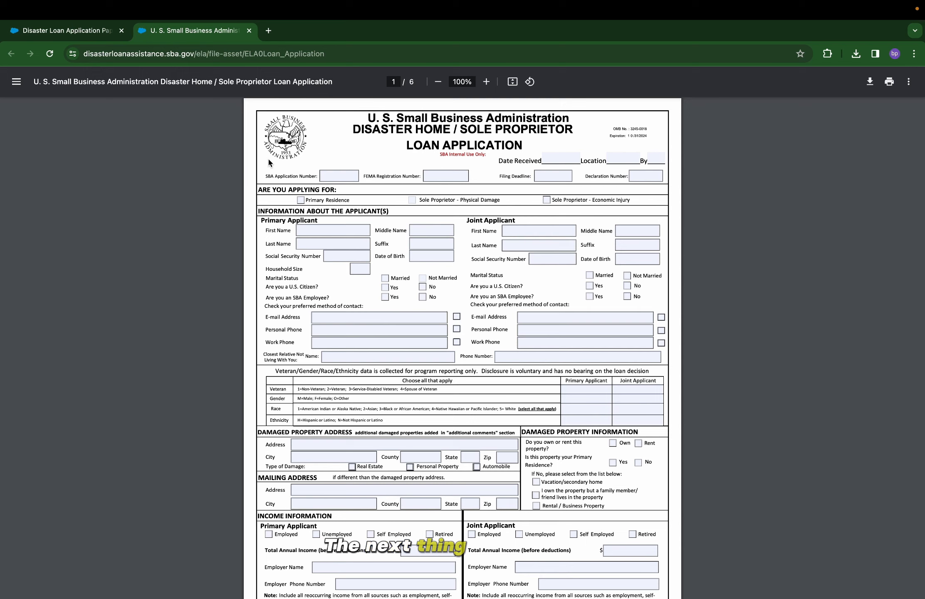
pyautogui.click(80, 31)
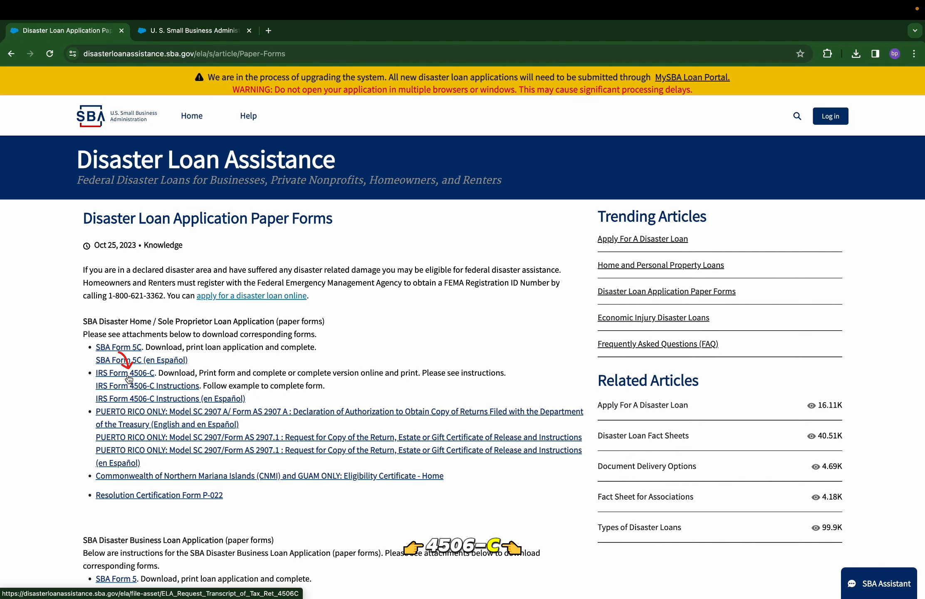
pyautogui.click(125, 373)
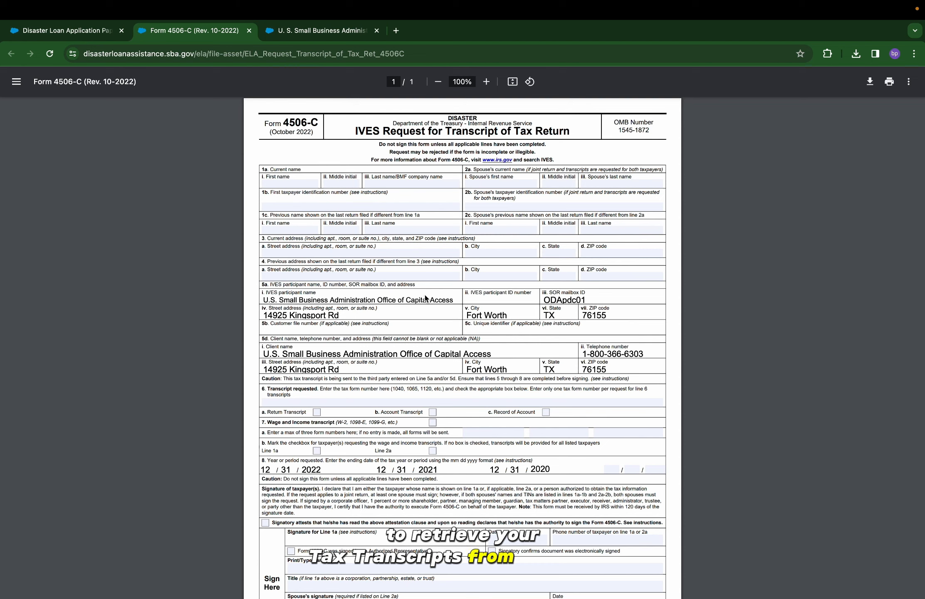
# Place the cursor in the line 1a first-name field of Form 4506-C.
pyautogui.click(280, 183)
# Enter the taxpayer's first and last name on line 1a and the identification number on line 1b.
pyautogui.write('John')
pyautogui.write('M')
pyautogui.press('Tab')
pyautogui.write('Doe')
pyautogui.click(501, 184)
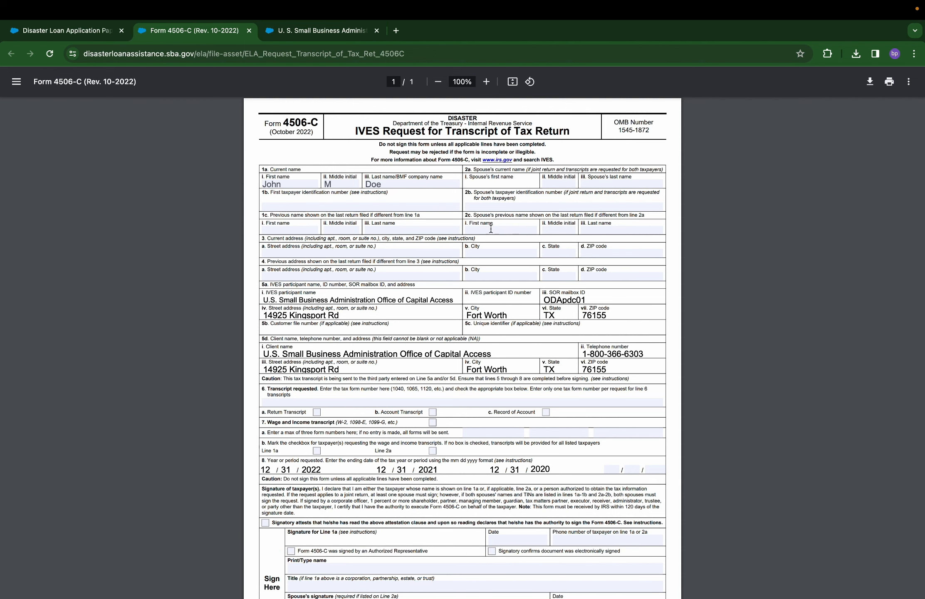
pyautogui.click(302, 205)
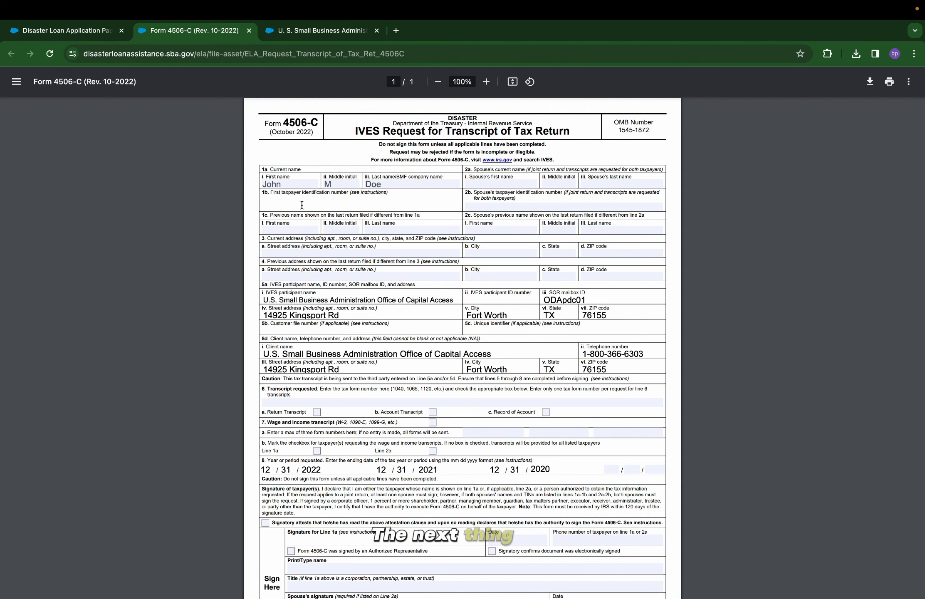
pyautogui.write('12')
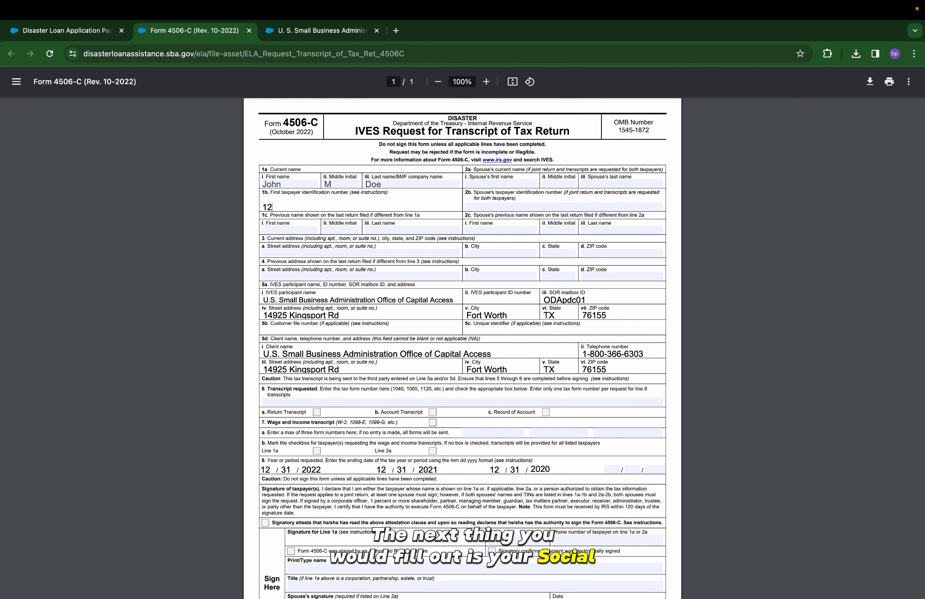
pyautogui.write('3456789')
# Fill in the current street, city and state on line 3 and tick 'c. Record of Account'.
pyautogui.click(279, 253)
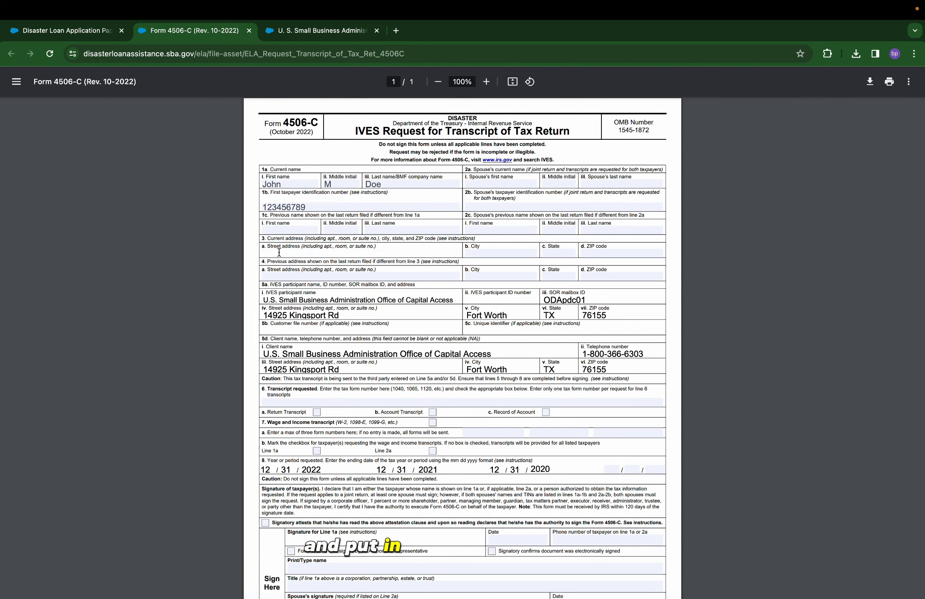
pyautogui.write('123 main street')
pyautogui.press('Tab')
pyautogui.write('morgantown')
pyautogui.press('Tab')
pyautogui.write('PA')
pyautogui.press('Tab')
pyautogui.write('1')
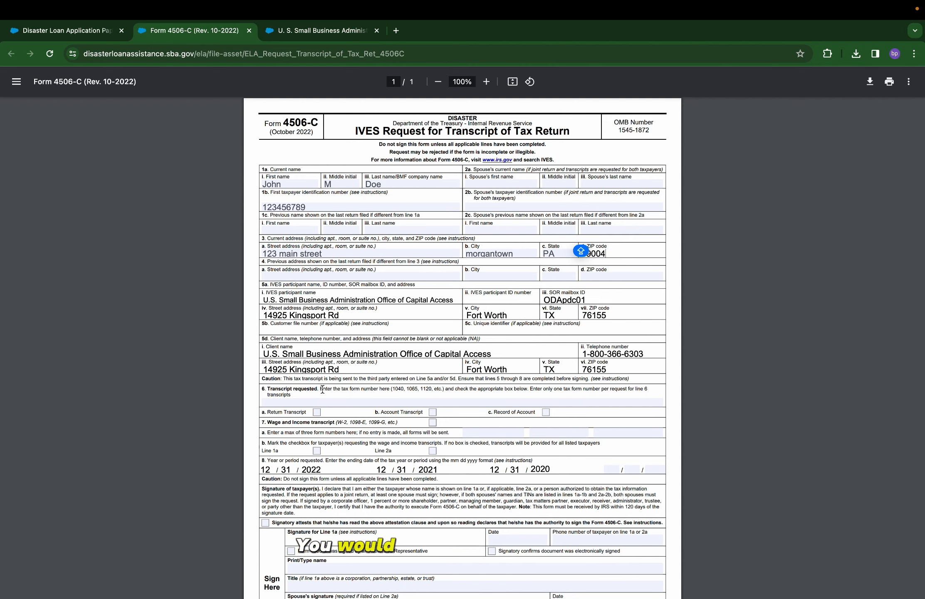
pyautogui.click(545, 413)
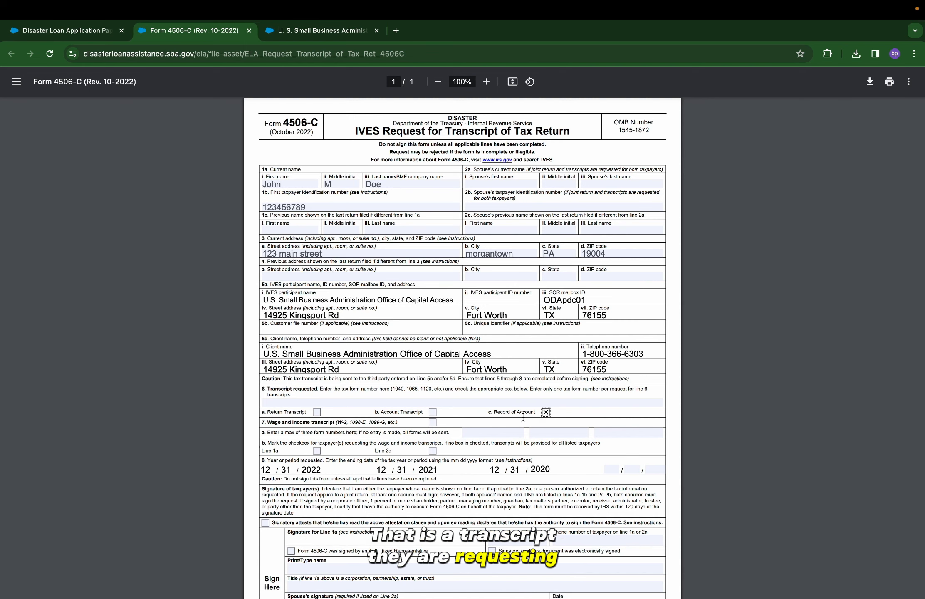
pyautogui.scroll(-3, 522, 417)
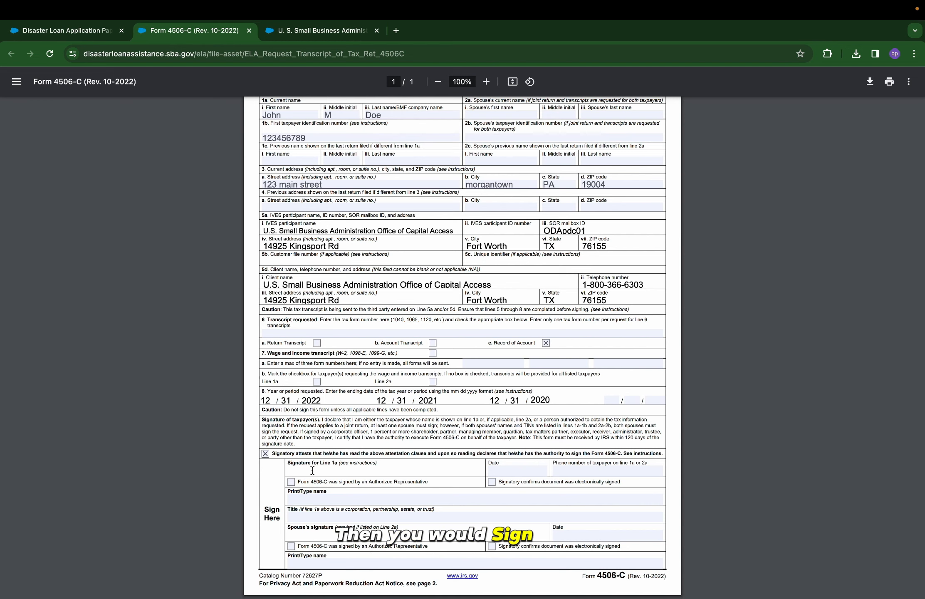
# Complete the signature area with date 12/26/2023, the printed name and the taxpayer's phone number.
pyautogui.click(489, 471)
pyautogui.click(293, 499)
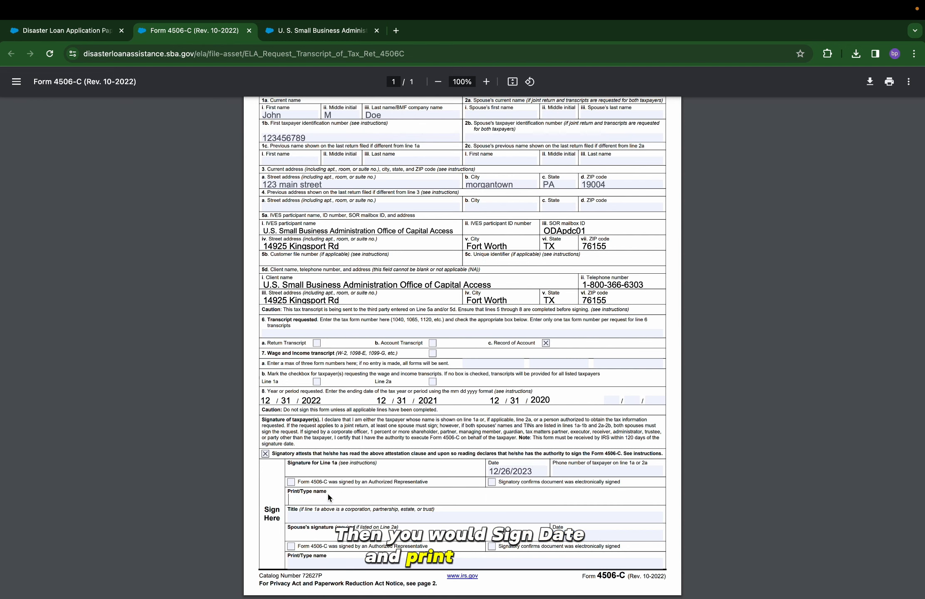
pyautogui.write('jOHN M Doe')
pyautogui.click(562, 473)
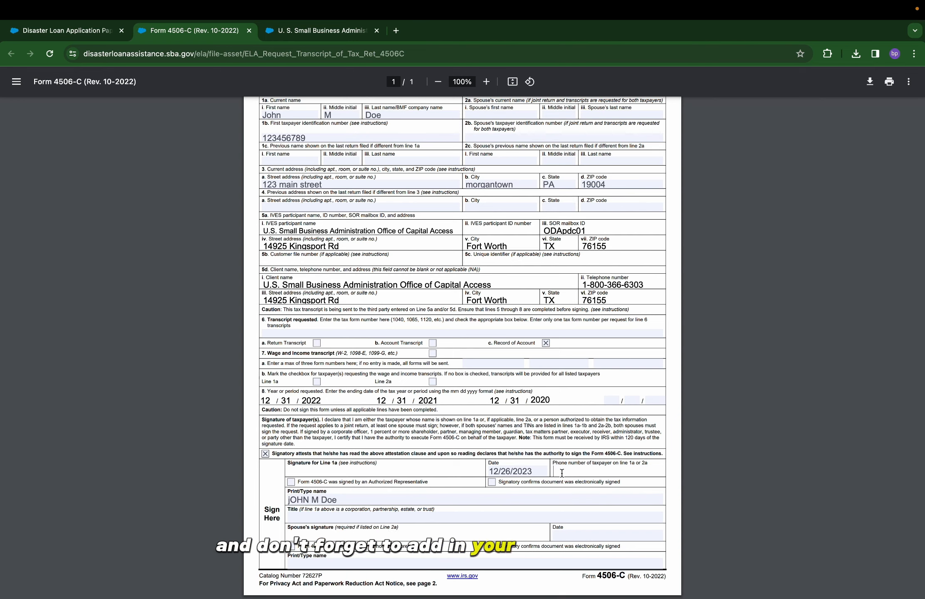
pyautogui.write('610-123-4567')
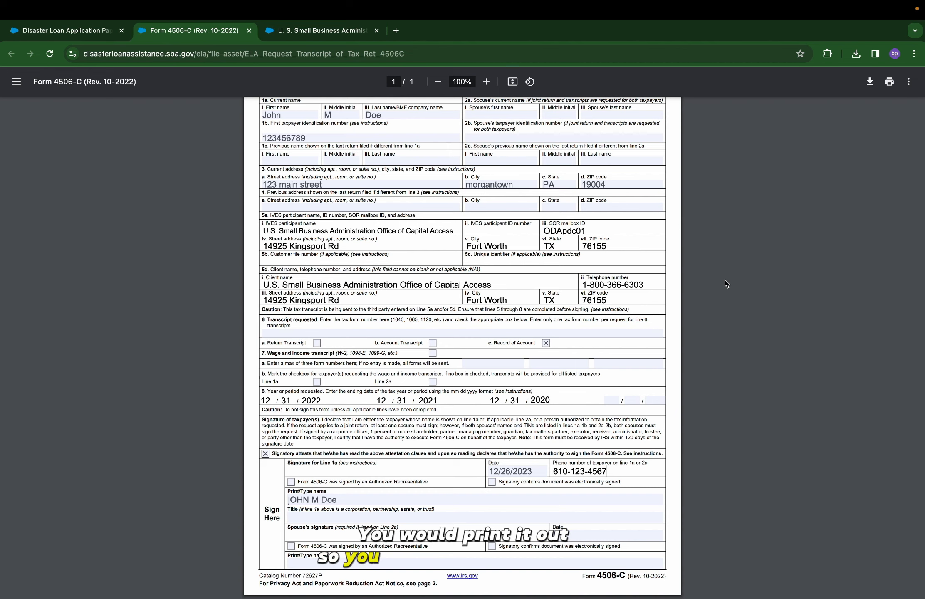
pyautogui.click(317, 37)
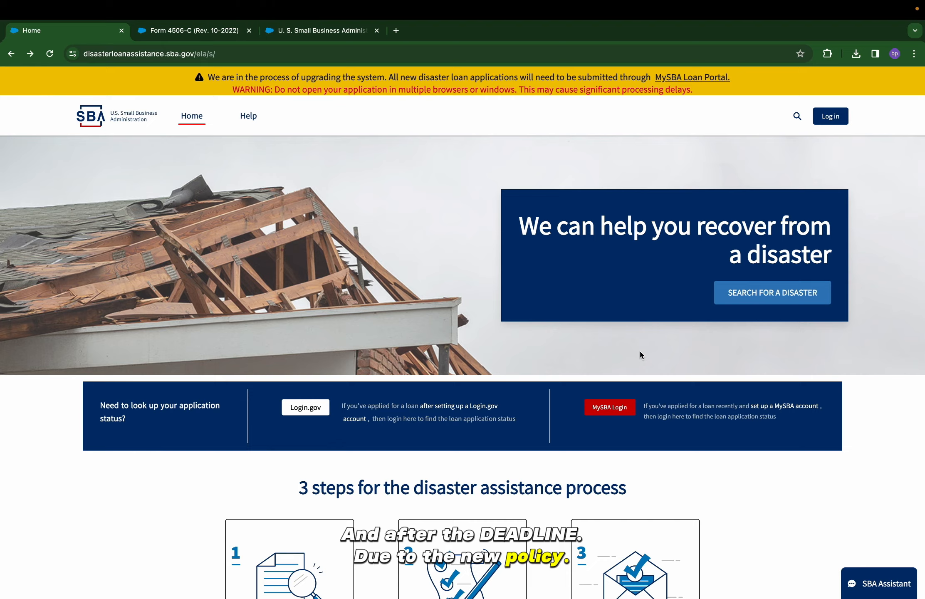
# Search declared disasters for a Home property in Berks County, Pennsylvania.
pyautogui.click(762, 297)
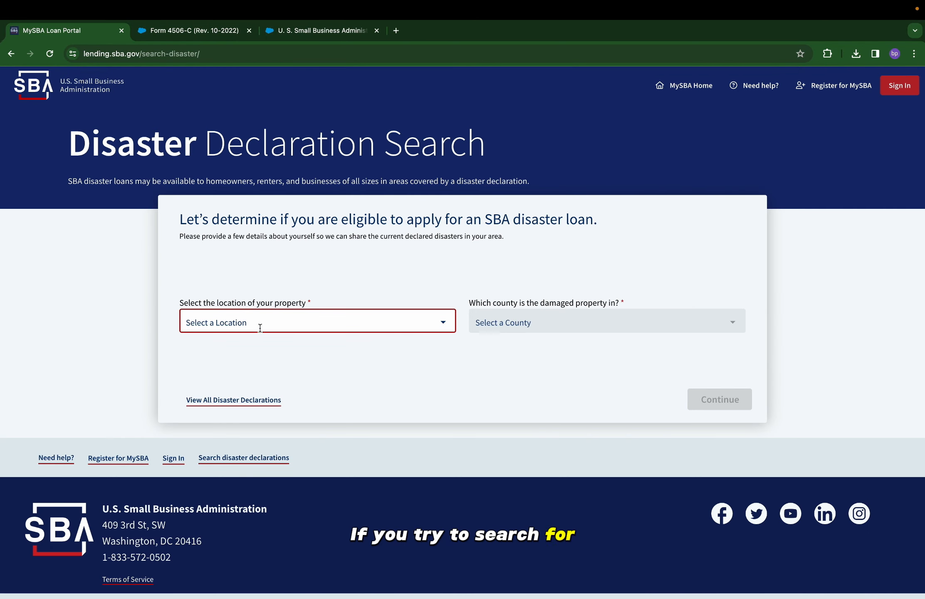
pyautogui.click(260, 327)
pyautogui.scroll(-1, 261, 331)
pyautogui.press('p')
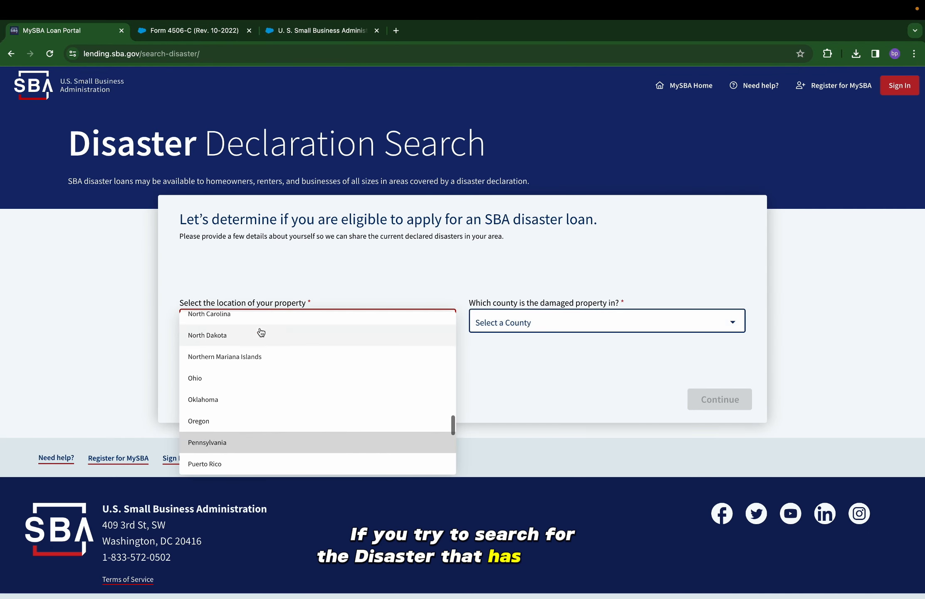
pyautogui.click(260, 439)
pyautogui.click(584, 320)
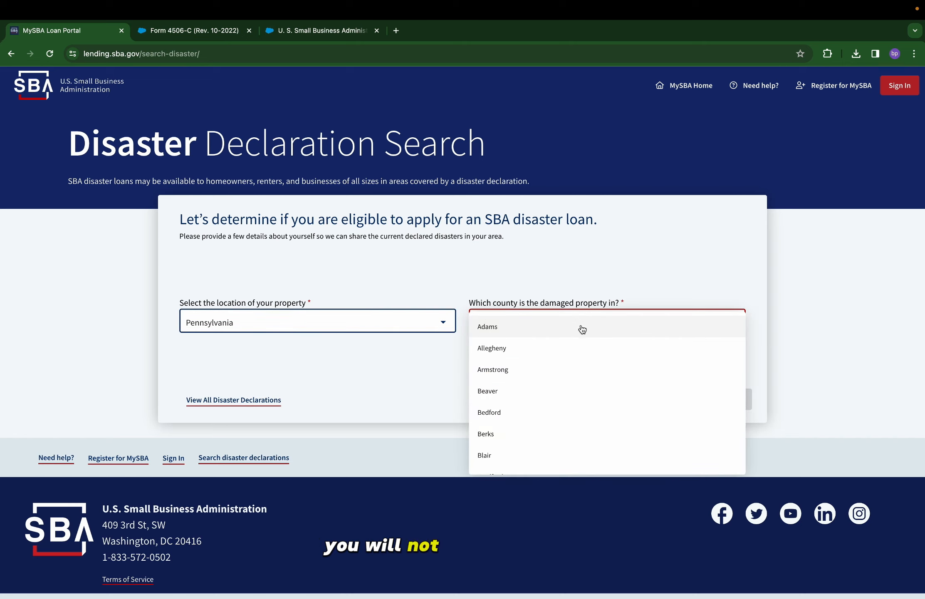
pyautogui.click(537, 434)
pyautogui.click(699, 401)
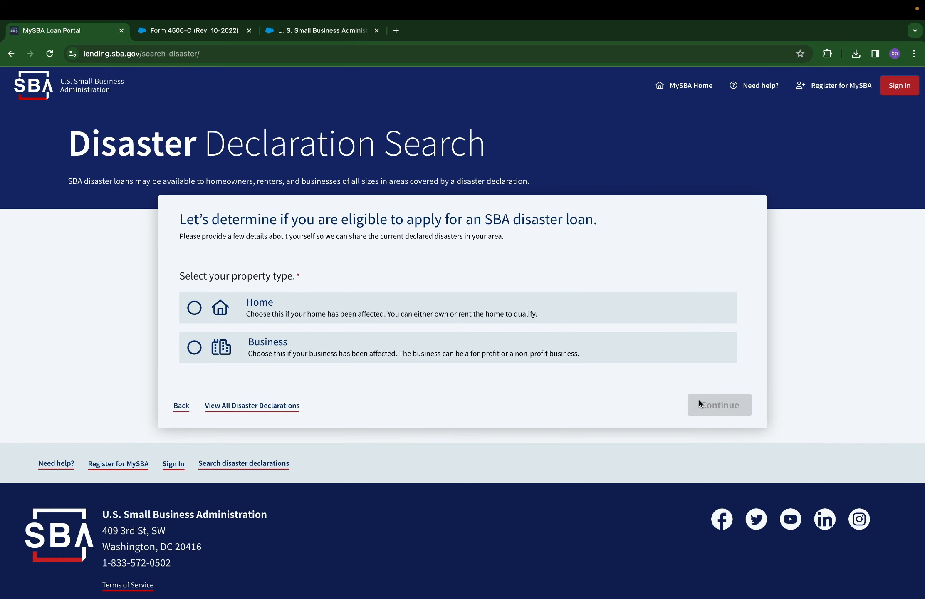
pyautogui.click(583, 324)
pyautogui.click(715, 404)
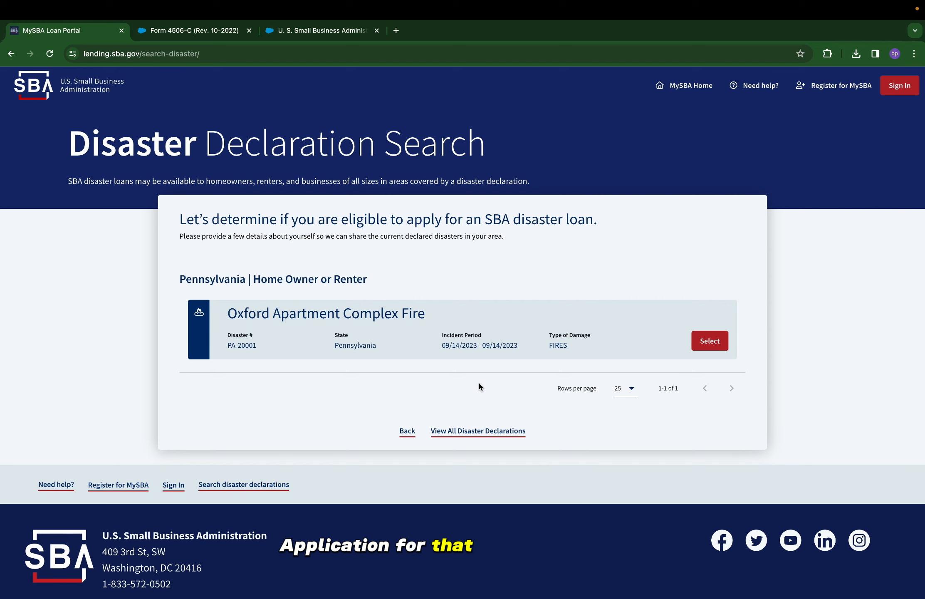
pyautogui.click(345, 29)
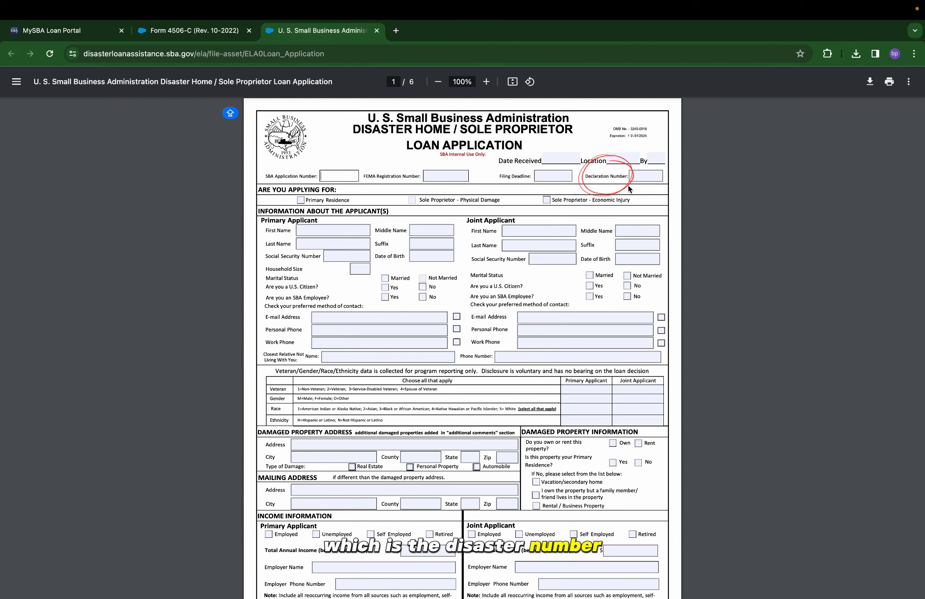
# Enter declaration number PA00138 and tick the Sole Proprietor - Physical Damage option.
pyautogui.click(638, 177)
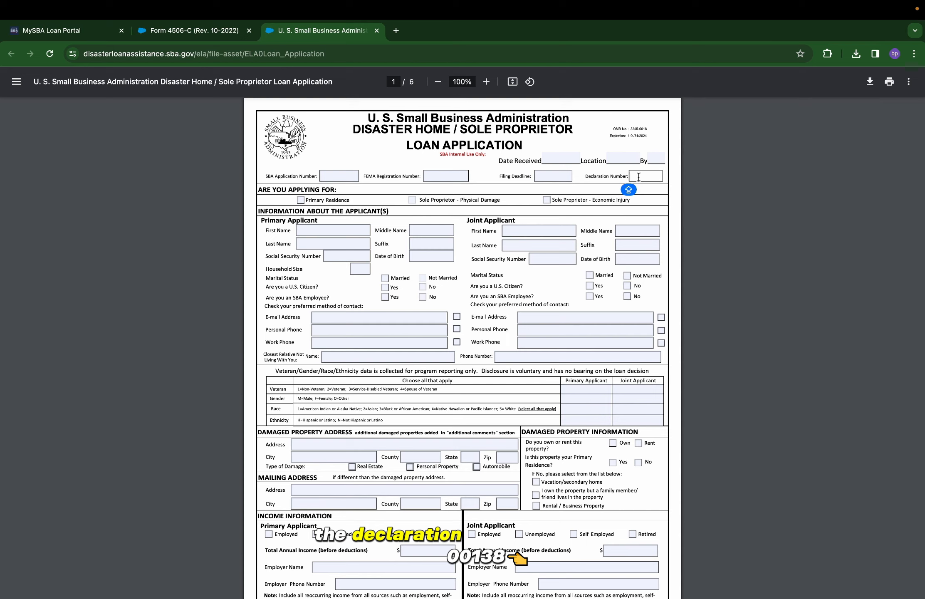
pyautogui.write('PA')
pyautogui.write('00')
pyautogui.write('13')
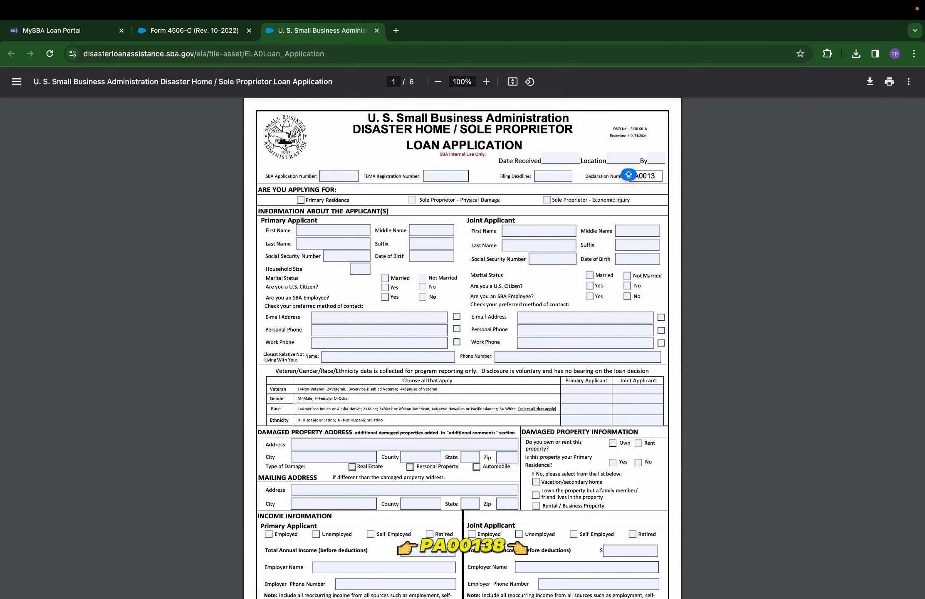
pyautogui.write('8')
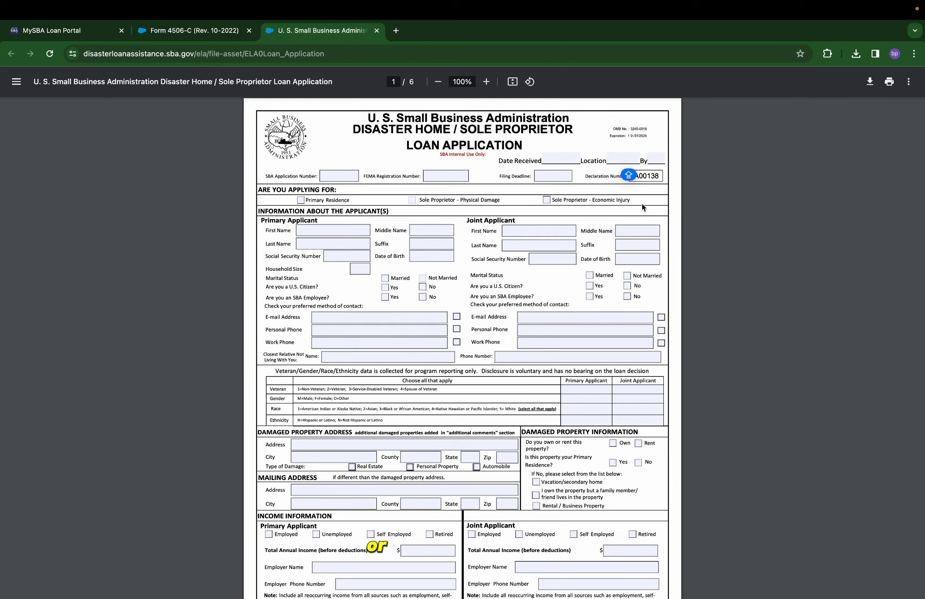
pyautogui.click(412, 200)
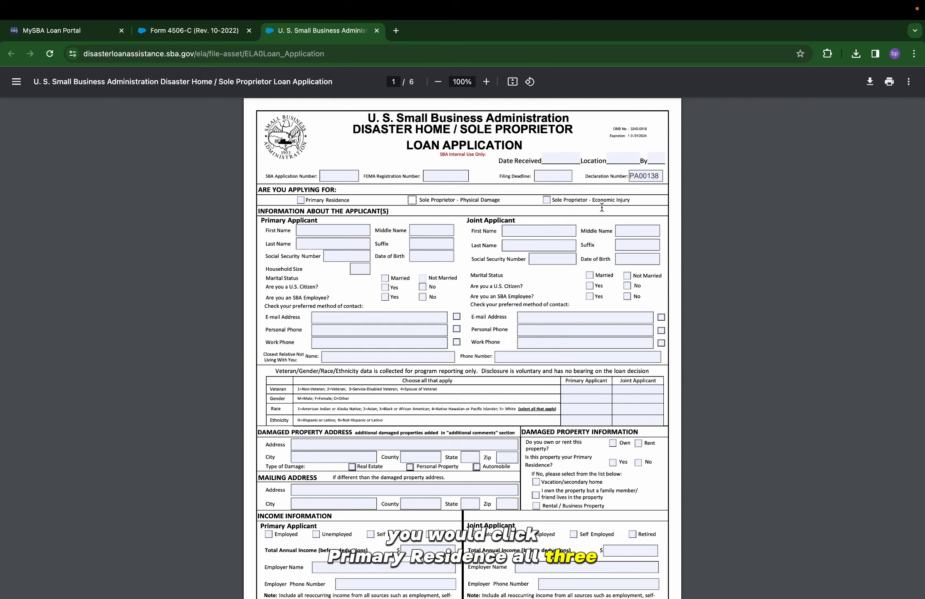
pyautogui.click(317, 232)
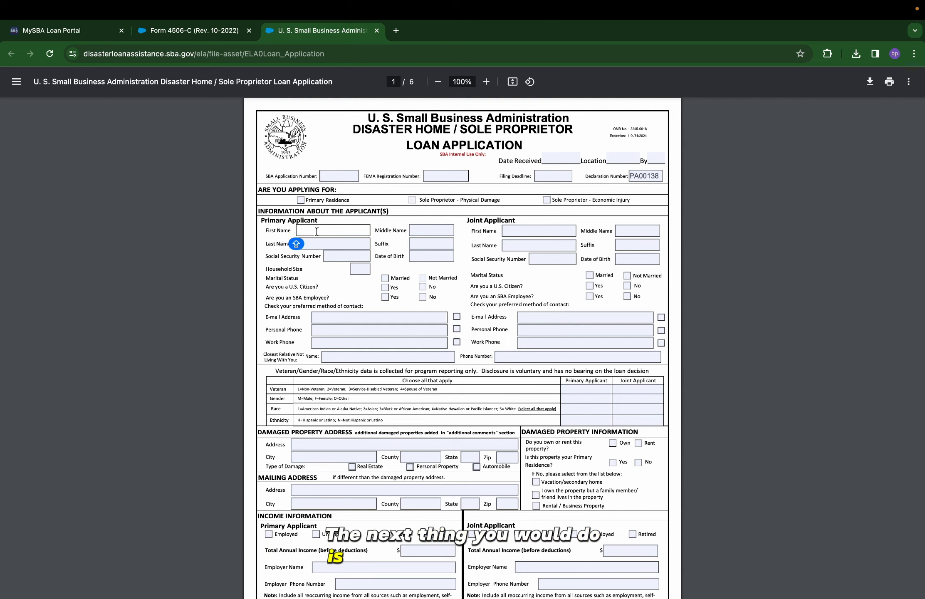
# Enter the primary applicant's name, Social Security number, birth date and household size 1.
pyautogui.write('John')
pyautogui.click(424, 231)
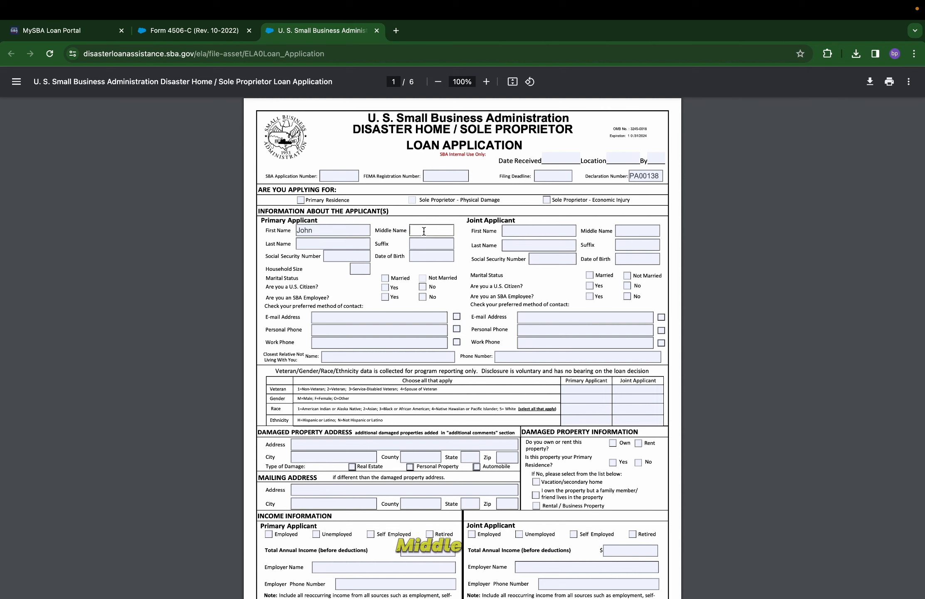
pyautogui.write('M')
pyautogui.click(308, 246)
pyautogui.write('Doe')
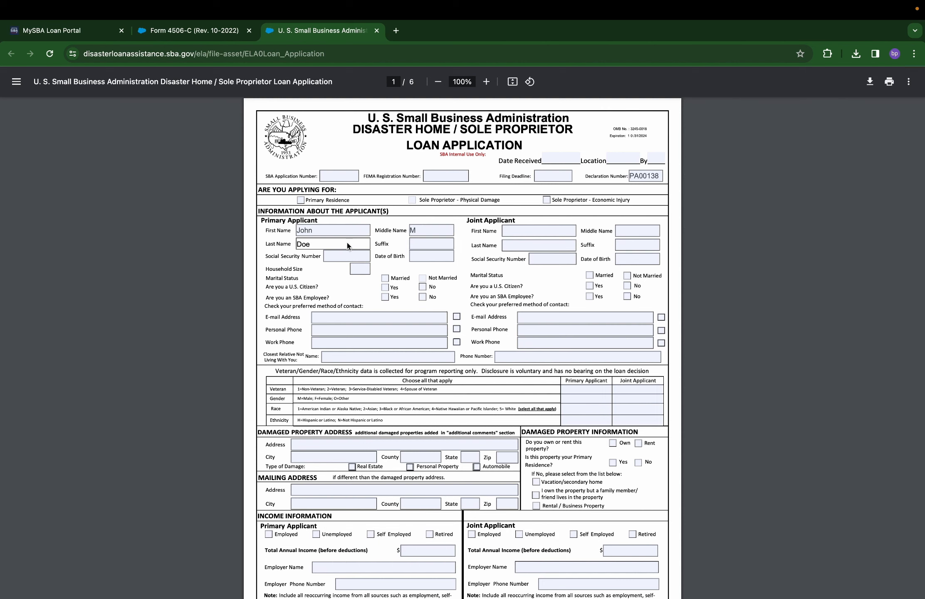
pyautogui.click(334, 255)
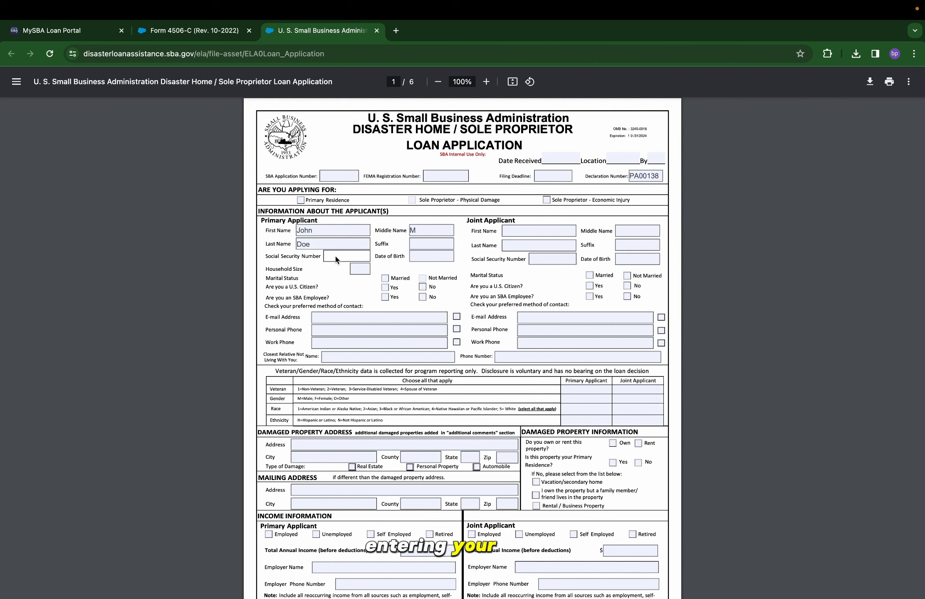
pyautogui.write('123-45-6789')
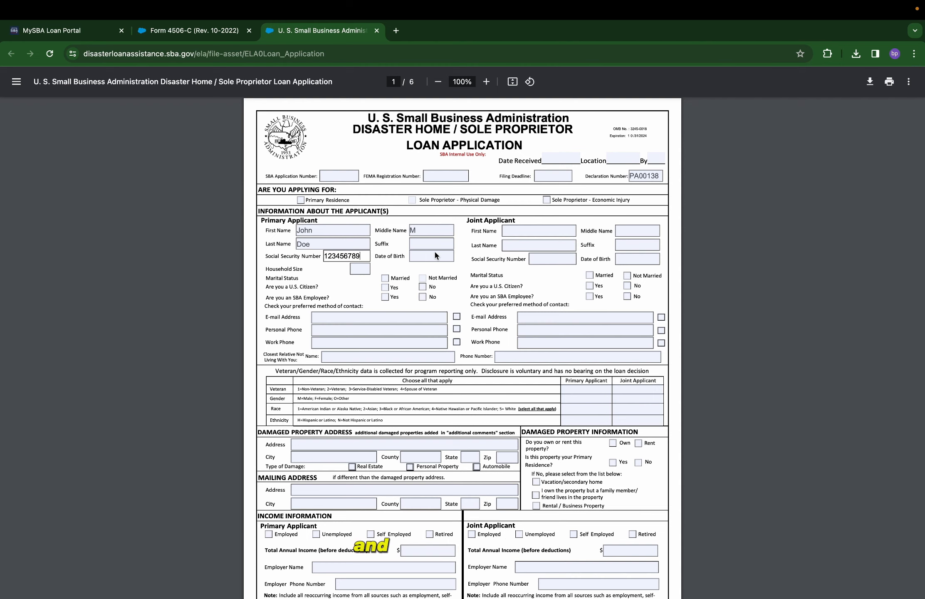
pyautogui.click(432, 256)
pyautogui.write('01011977')
pyautogui.click(362, 269)
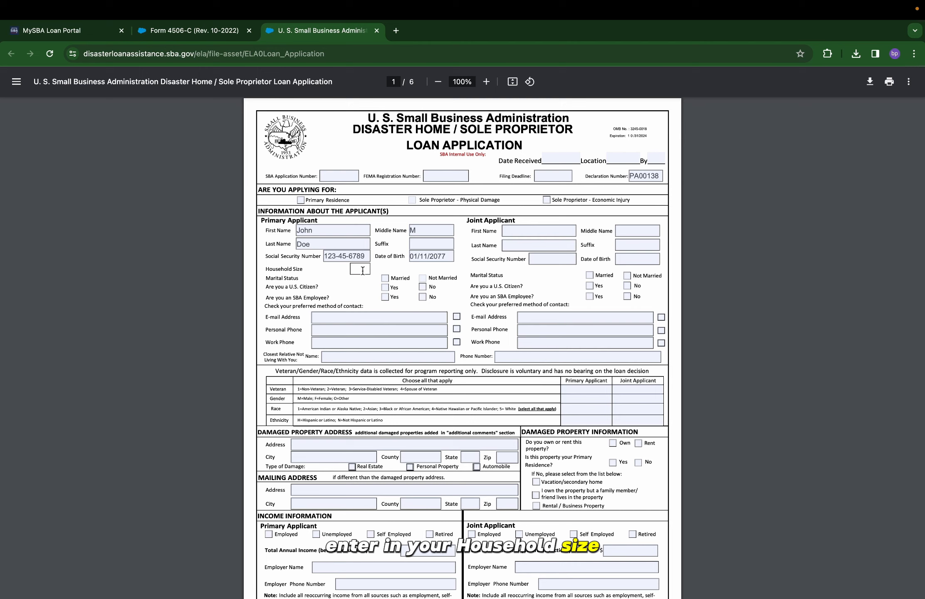
pyautogui.write('1')
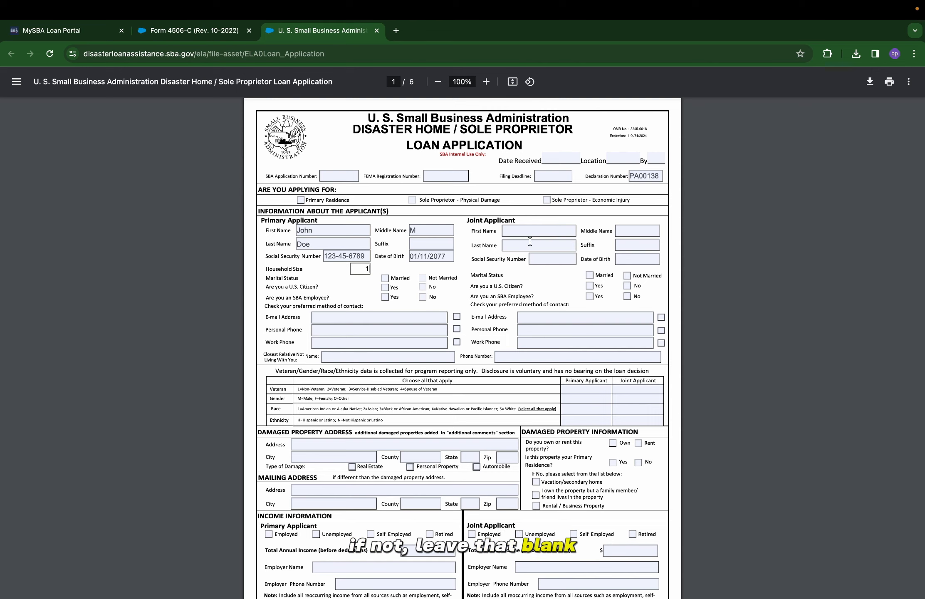
# Mark the applicant as not married and a U.S. citizen, and enter the e-mail and personal phone.
pyautogui.click(423, 278)
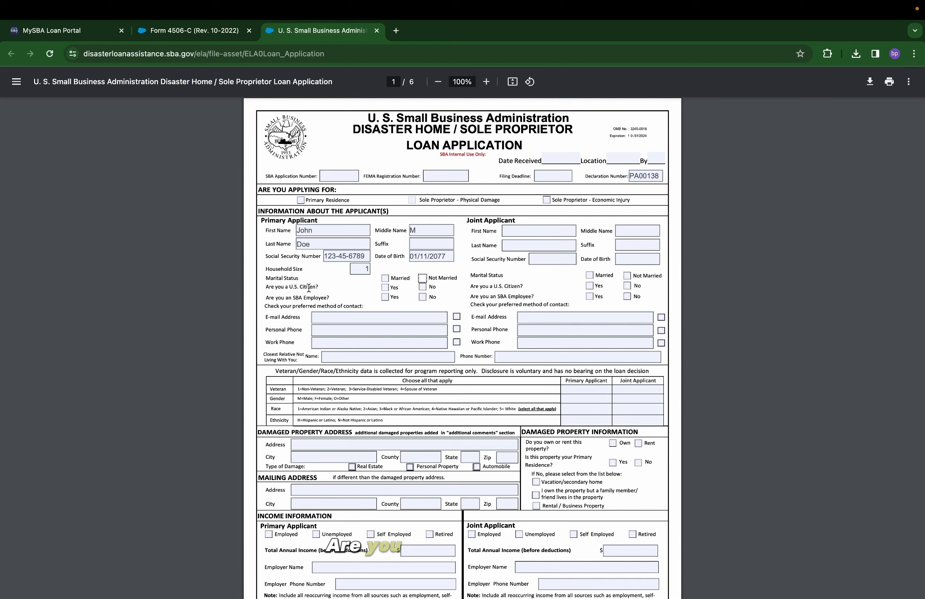
pyautogui.click(385, 288)
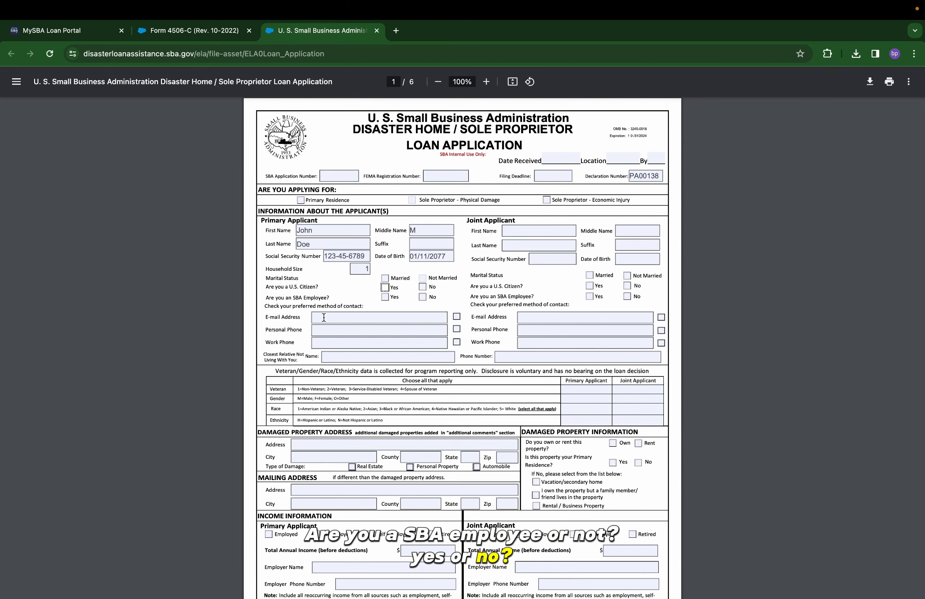
pyautogui.click(325, 318)
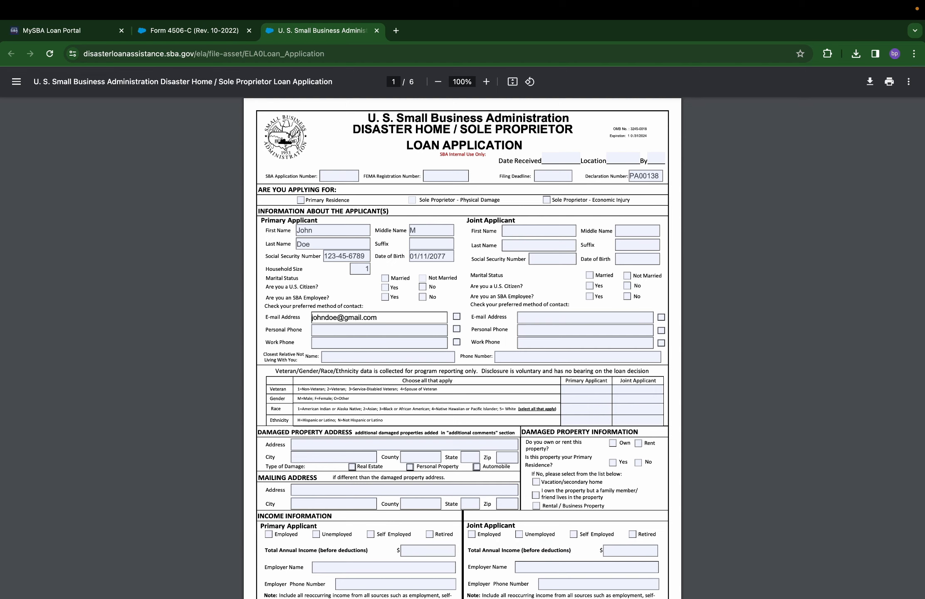
pyautogui.click(329, 332)
pyautogui.write('610) 11')
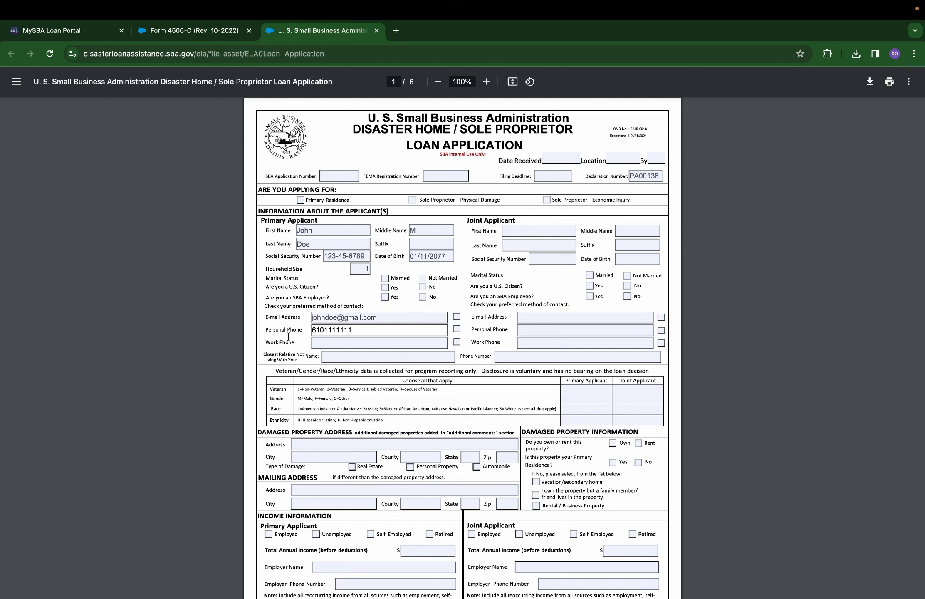
pyautogui.write('1-1111')
pyautogui.click(329, 343)
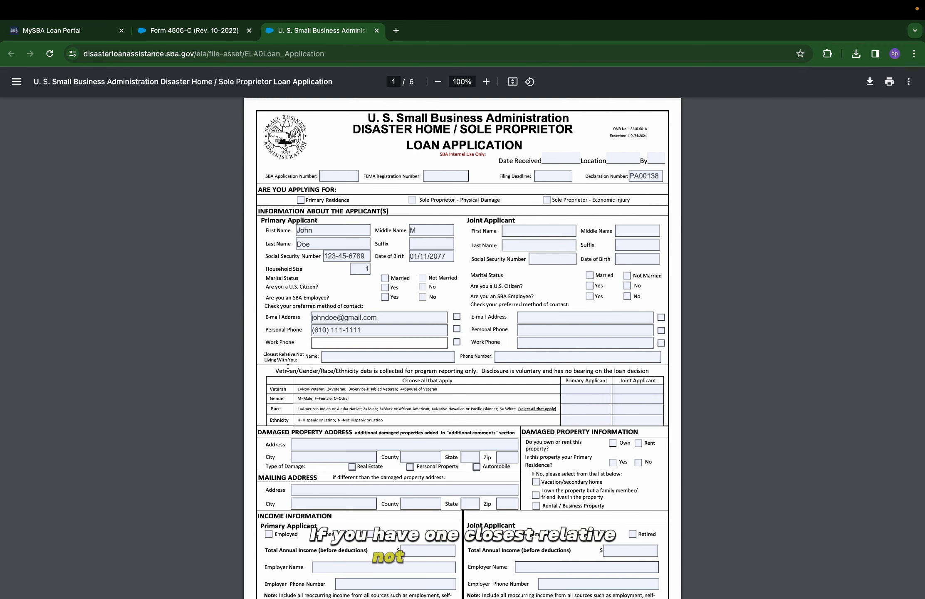
pyautogui.click(345, 356)
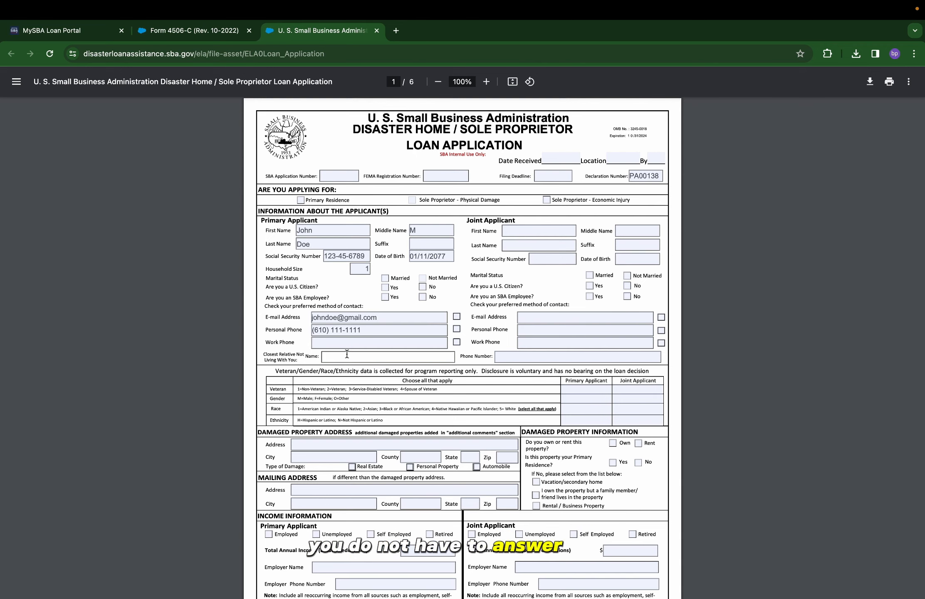
pyautogui.scroll(-3, 346, 354)
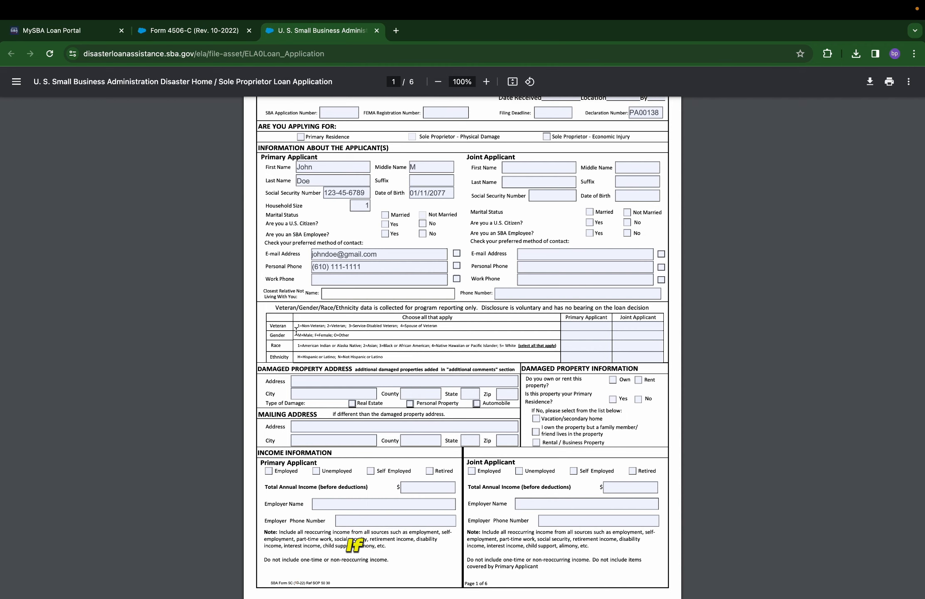
# Enter the veteran, gender, race and ethnicity codes 1, F, 3 and N.
pyautogui.click(572, 326)
pyautogui.write('1')
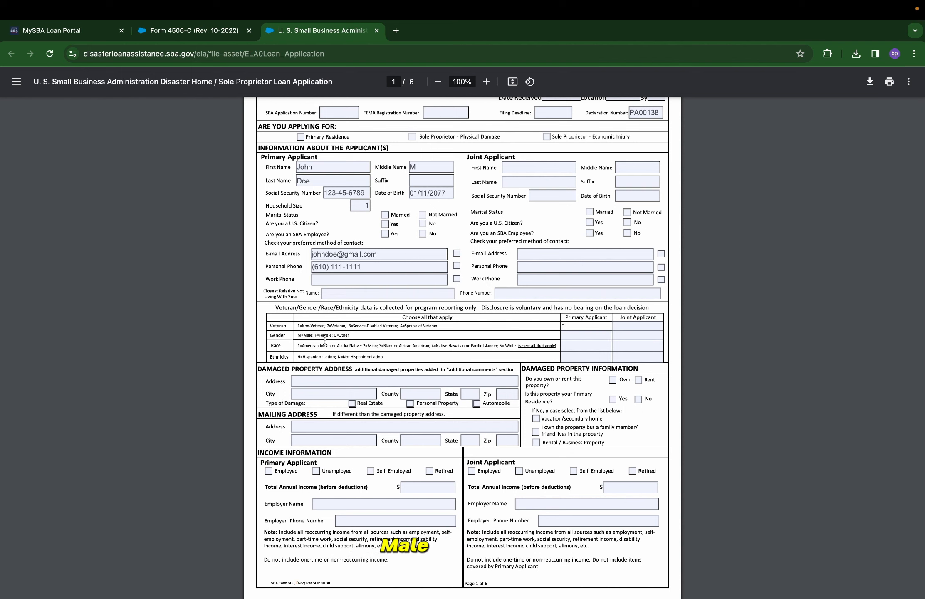
pyautogui.click(569, 336)
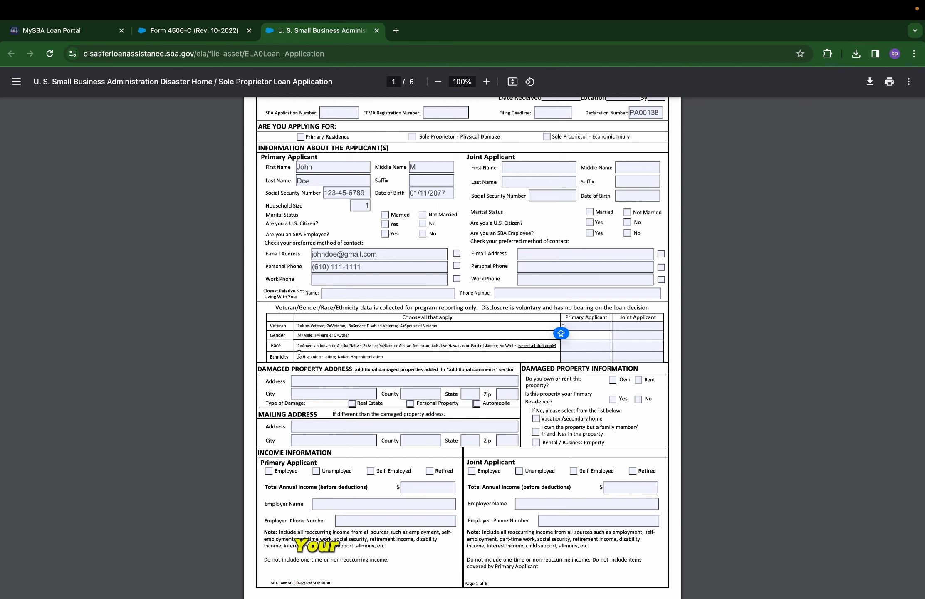
pyautogui.write('F')
pyautogui.press('Tab')
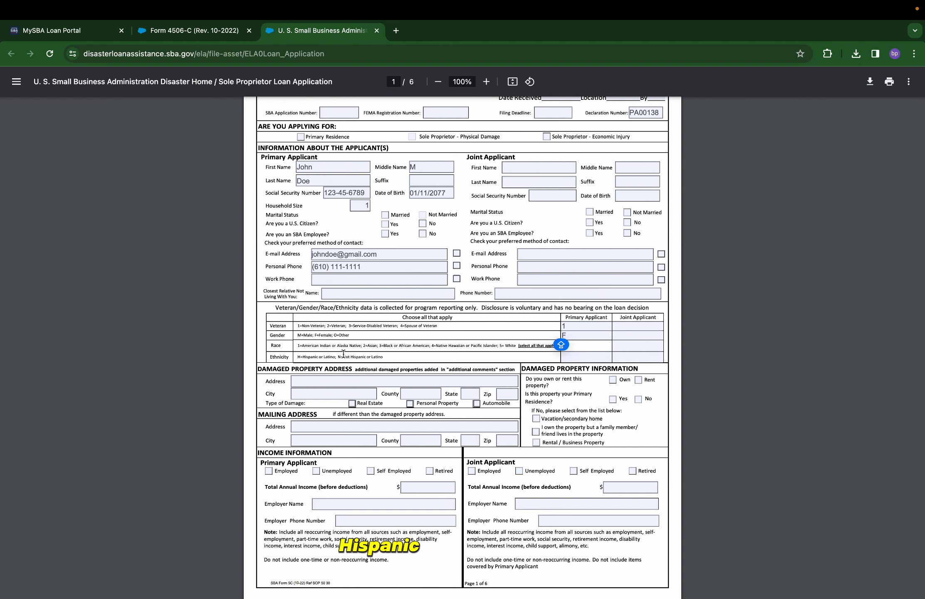
pyautogui.write('3')
pyautogui.press('Tab')
pyautogui.write('N')
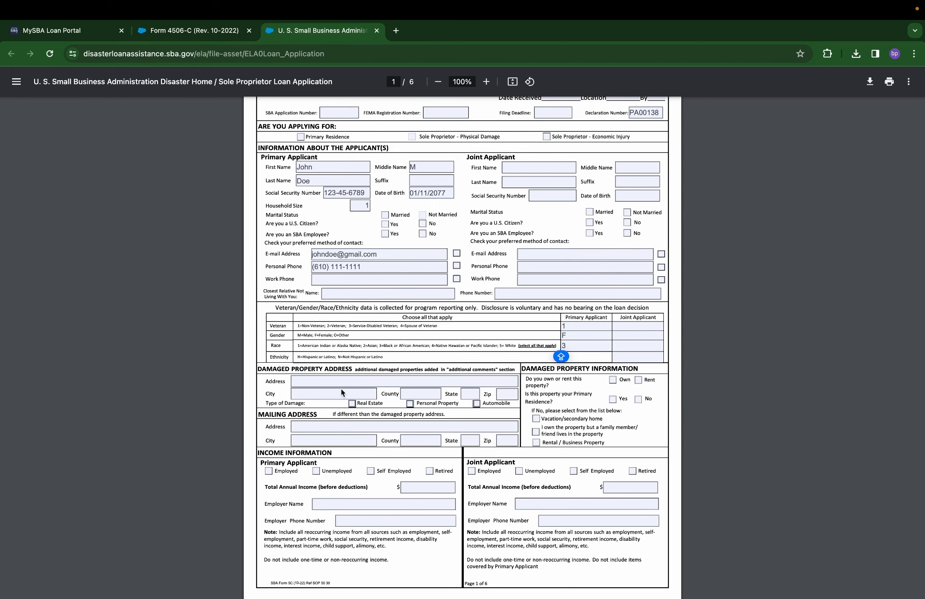
pyautogui.scroll(-1, 567, 360)
pyautogui.click(313, 342)
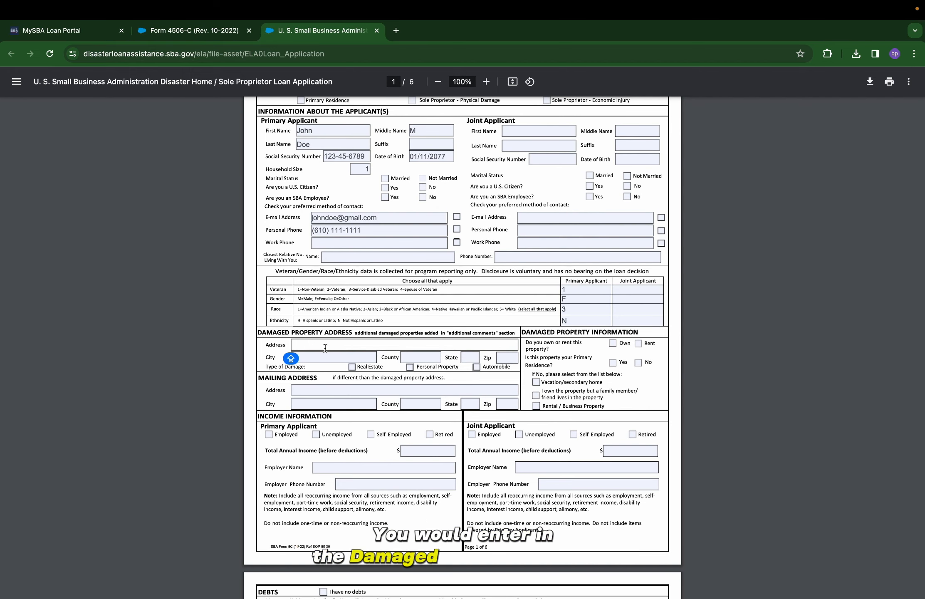
# Enter the damaged property's address and tick Personal Property and Automobile as damage types.
pyautogui.write('123 MAIN ST')
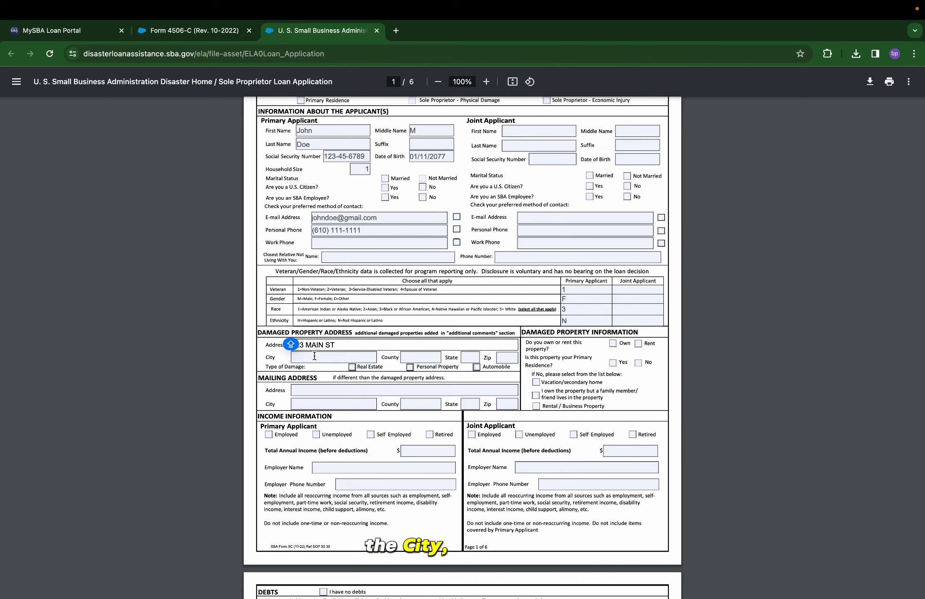
pyautogui.press('Tab')
pyautogui.write('MORGANTOWN')
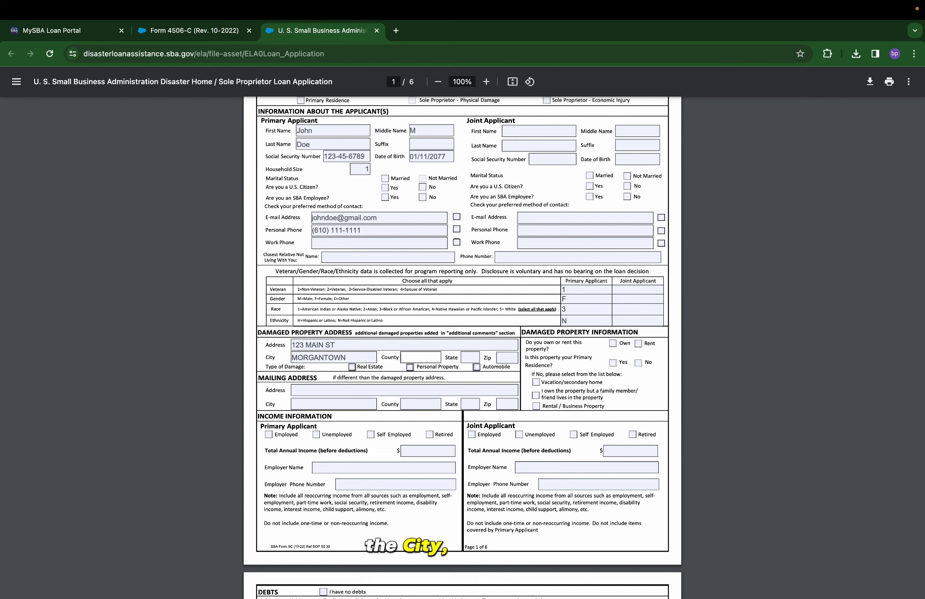
pyautogui.write('MONTGOMERY')
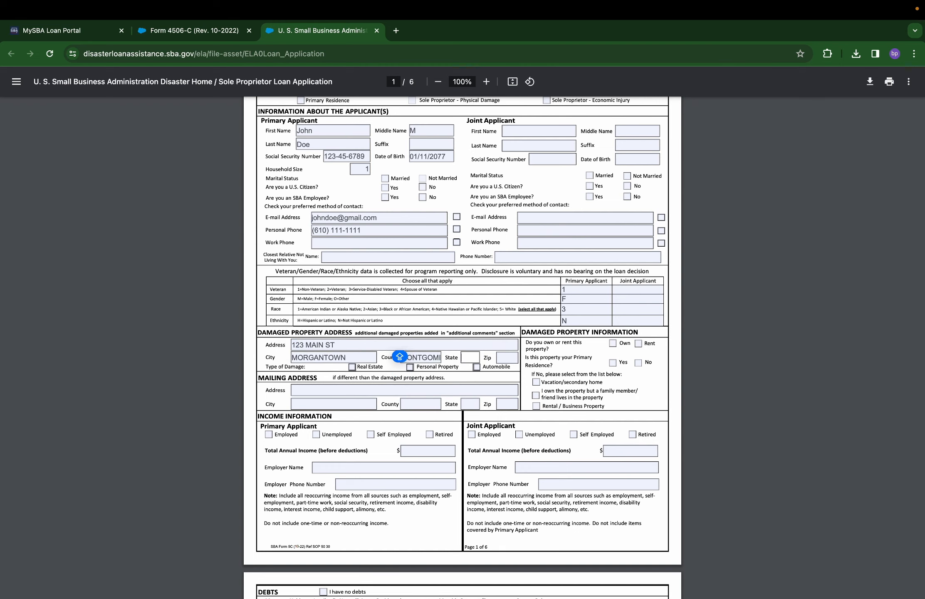
pyautogui.write('19001')
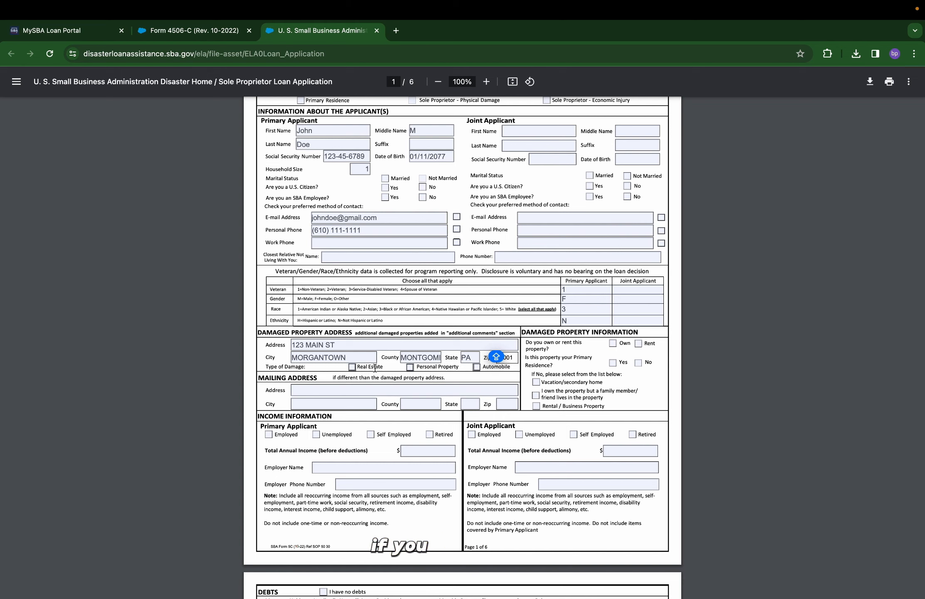
pyautogui.click(410, 367)
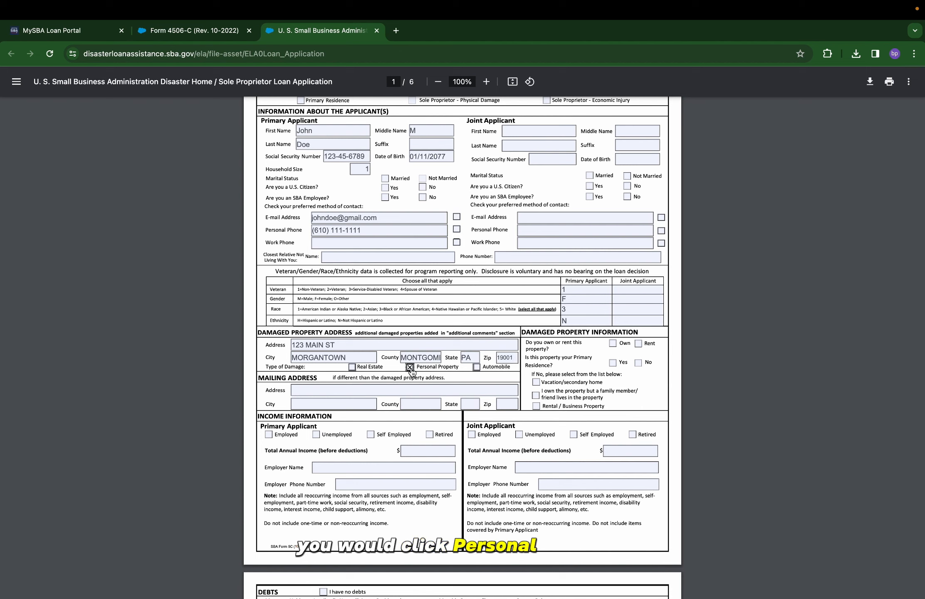
pyautogui.click(477, 367)
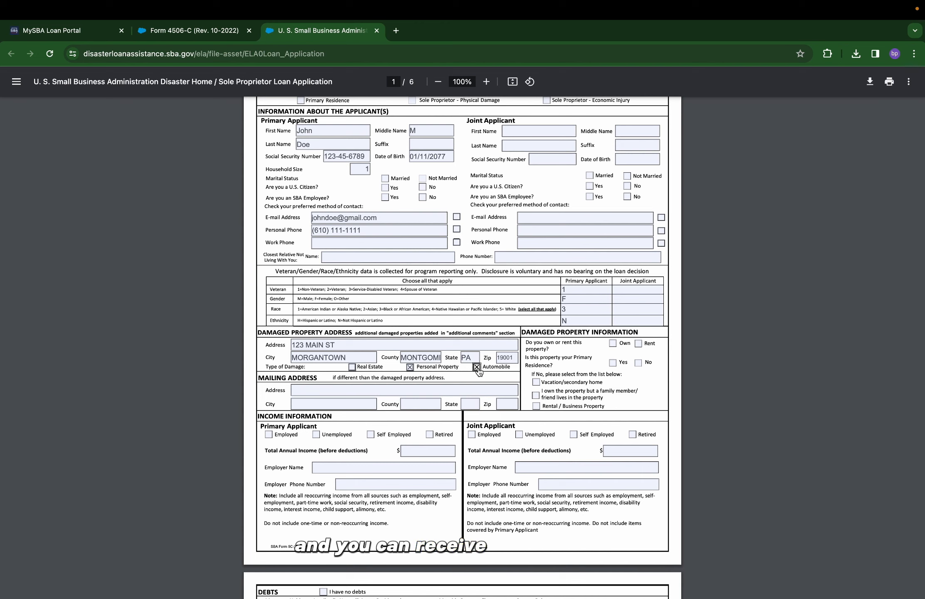
# Tick Real Estate damage and repeat the damaged property's street, city, county and state as the mailing address.
pyautogui.click(352, 368)
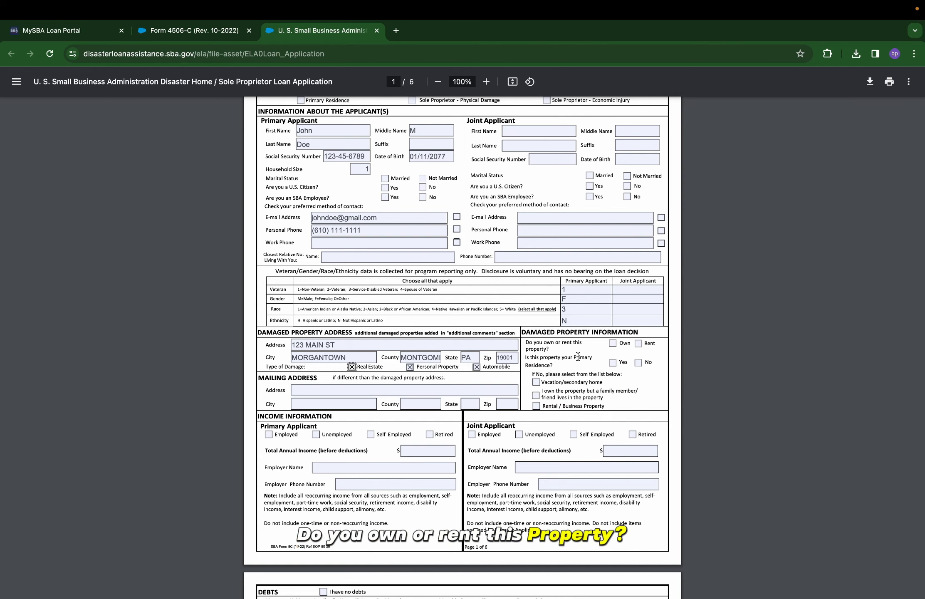
pyautogui.click(640, 344)
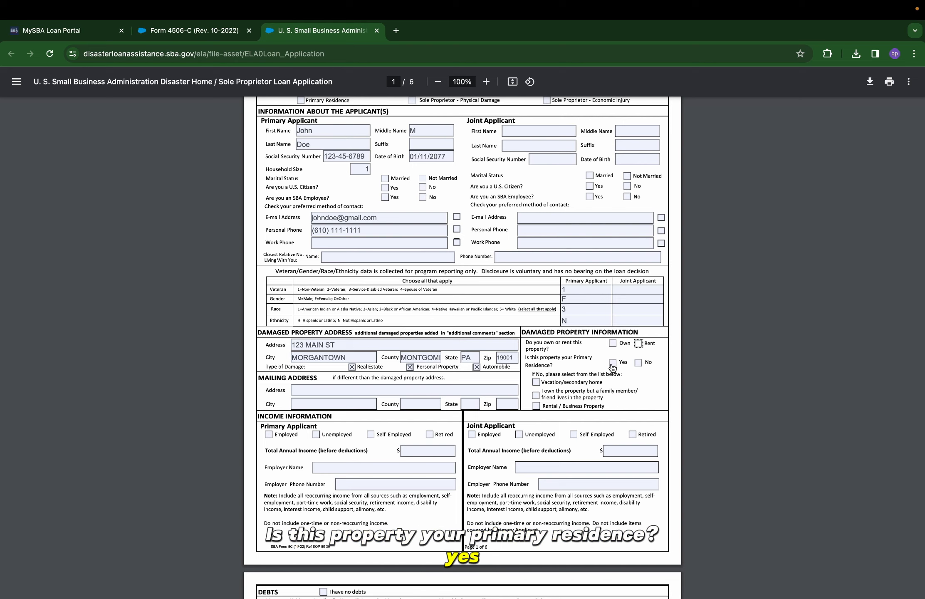
pyautogui.click(323, 391)
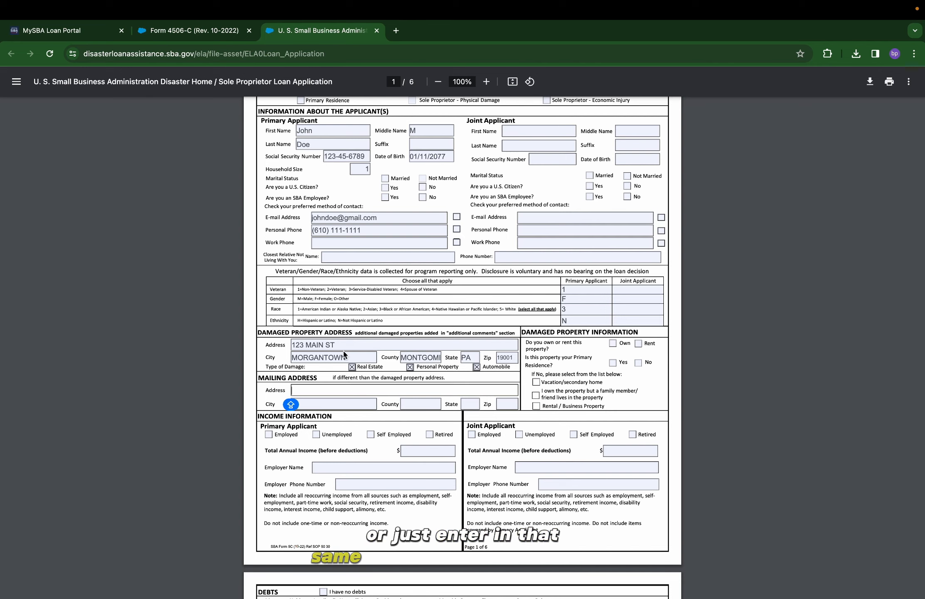
pyautogui.write('123 MAIN ST')
pyautogui.press('Tab')
pyautogui.write('MORGANTOWN')
pyautogui.press('Tab')
pyautogui.write('MONTGOMERY')
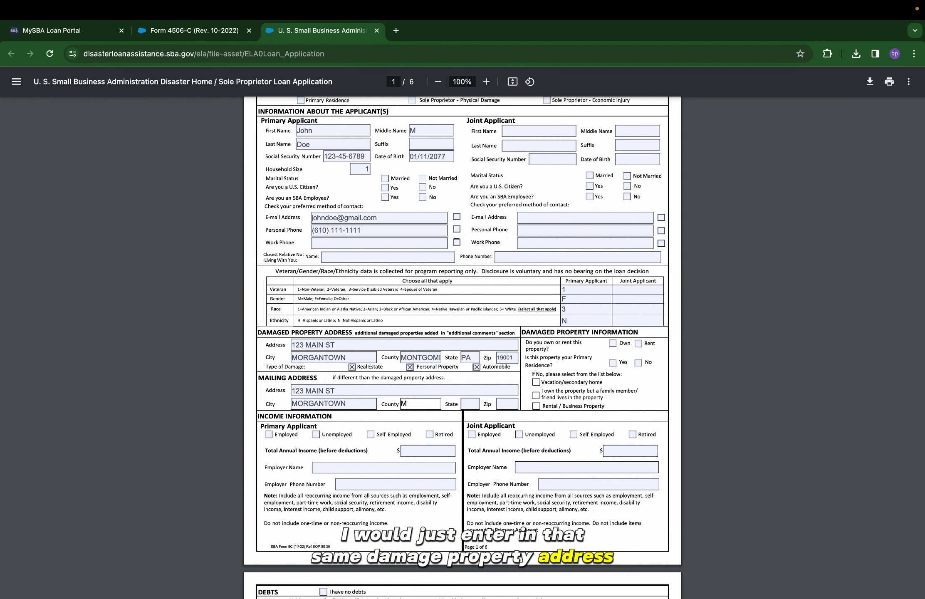
pyautogui.press('Tab')
pyautogui.write('P')
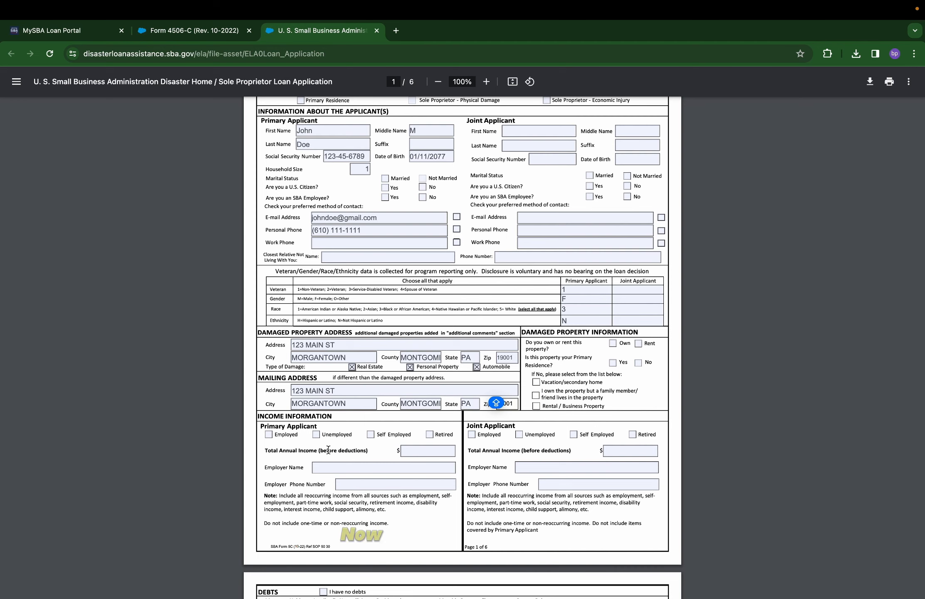
pyautogui.scroll(-2, 328, 450)
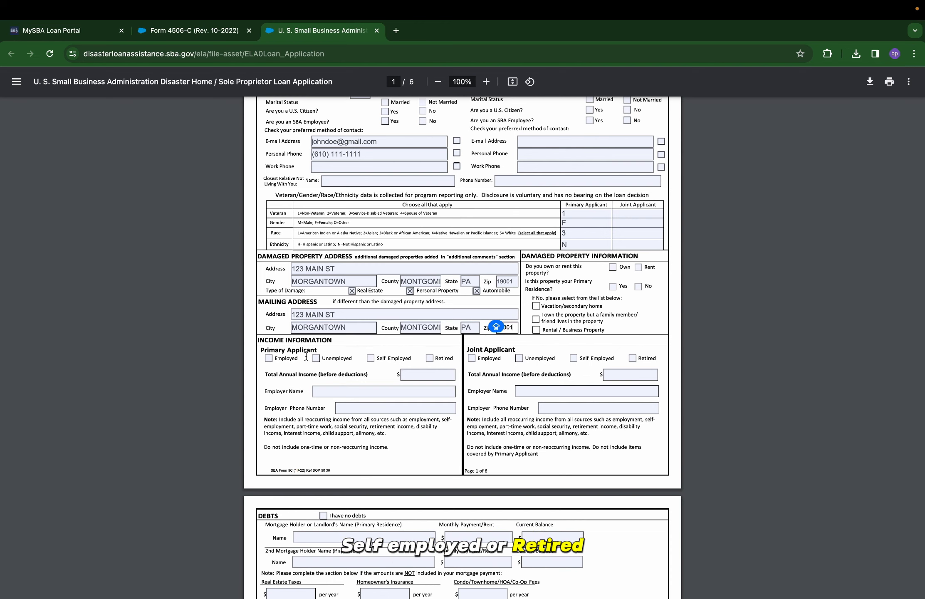
# Enter 60,000.00 annual income, employer ABC SOLUTIONS and the employer's phone number.
pyautogui.press('Tab')
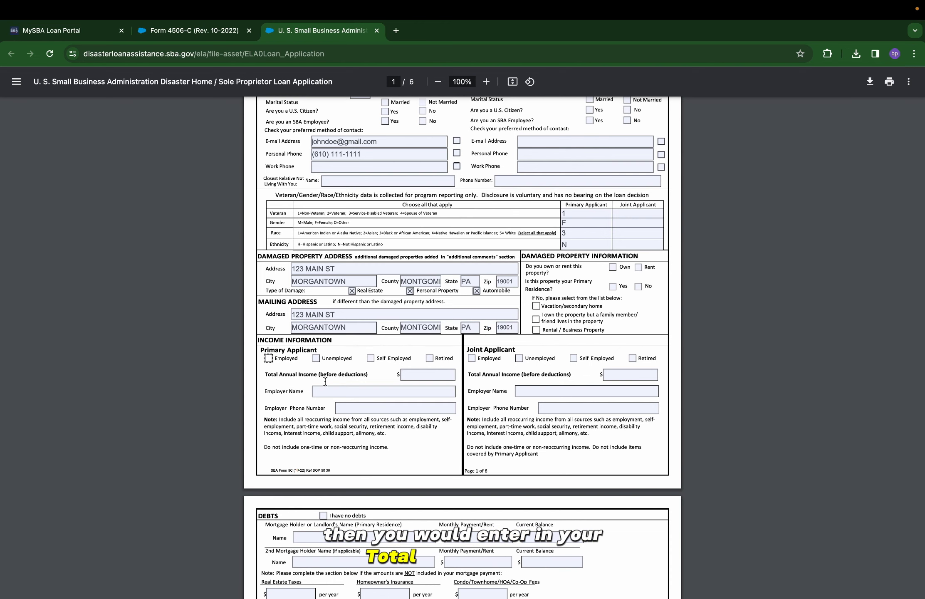
pyautogui.write('60000')
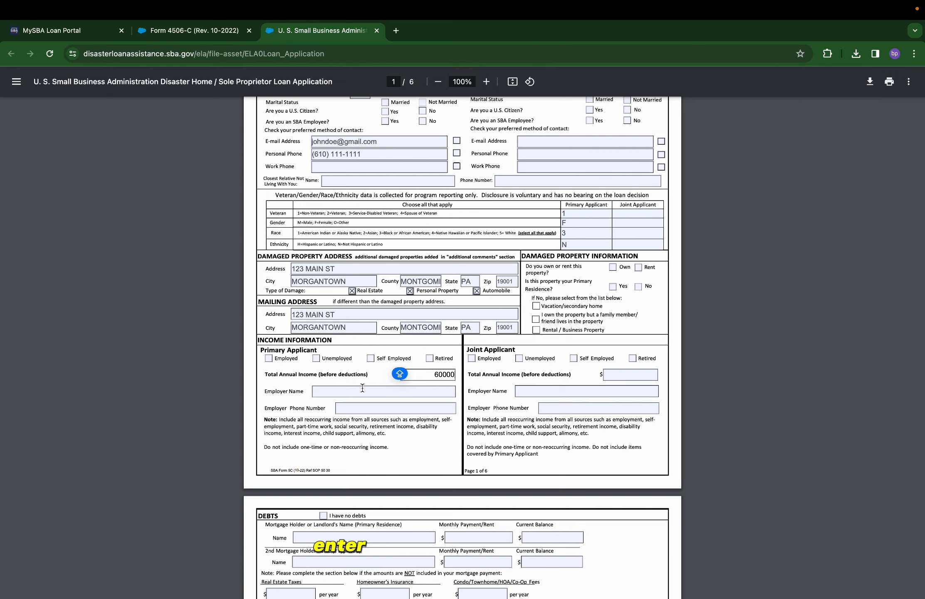
pyautogui.click(362, 388)
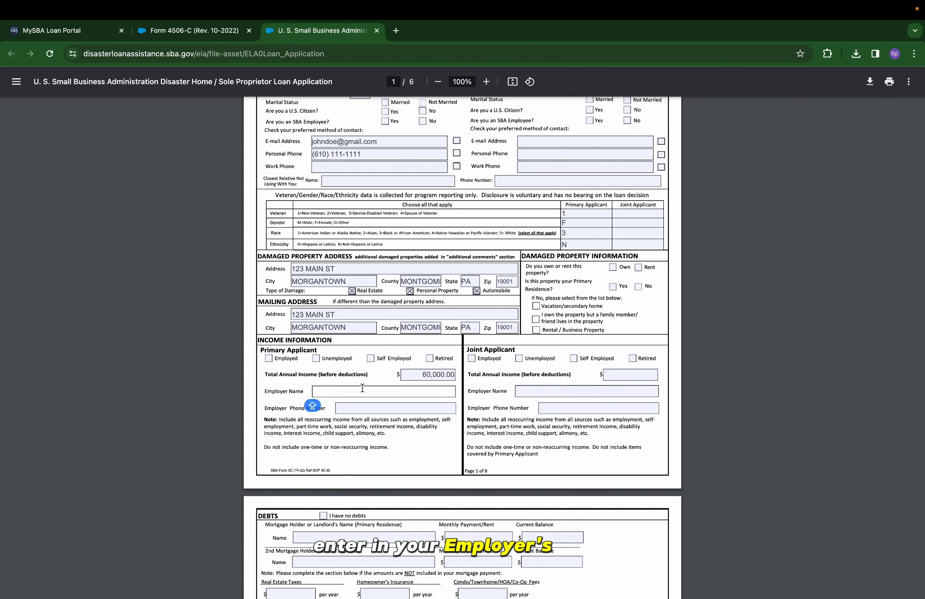
pyautogui.write('ABC SOLUTIONS')
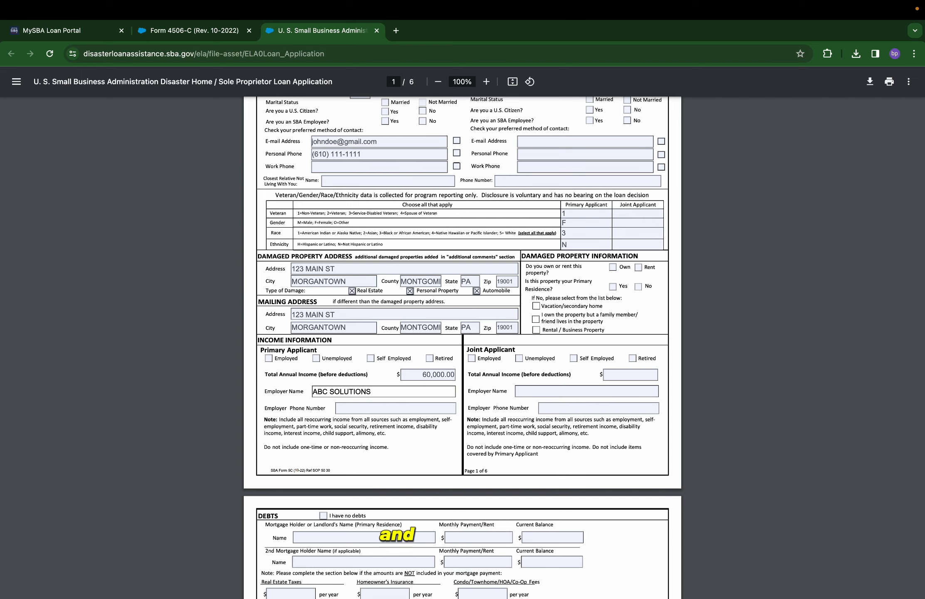
pyautogui.click(373, 405)
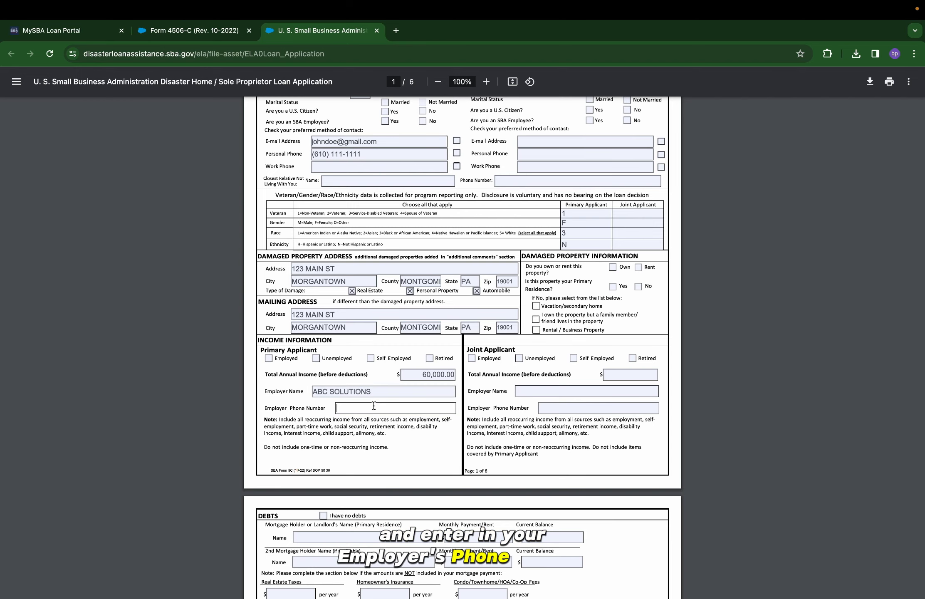
pyautogui.write('610111')
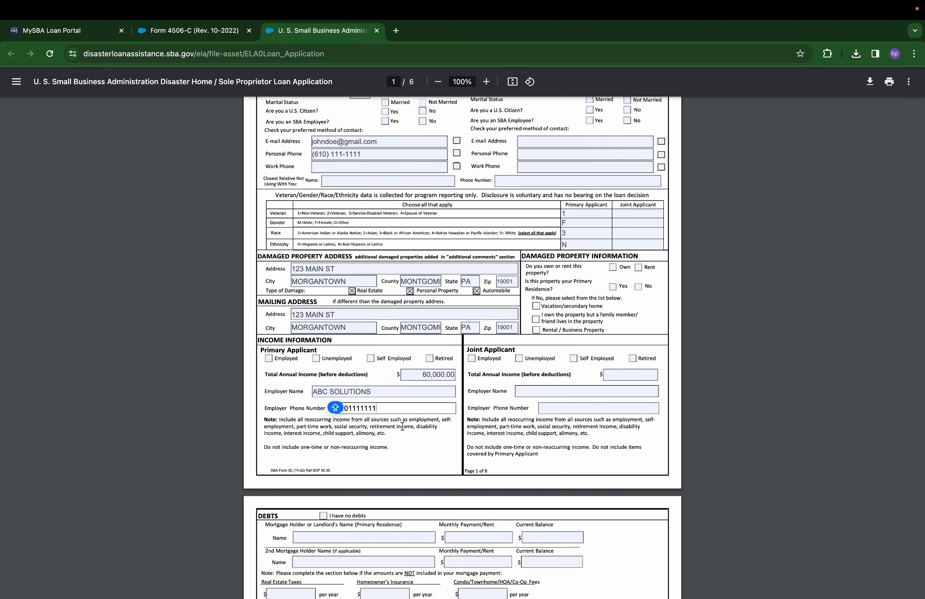
pyautogui.write('1111')
pyautogui.scroll(-5, 402, 426)
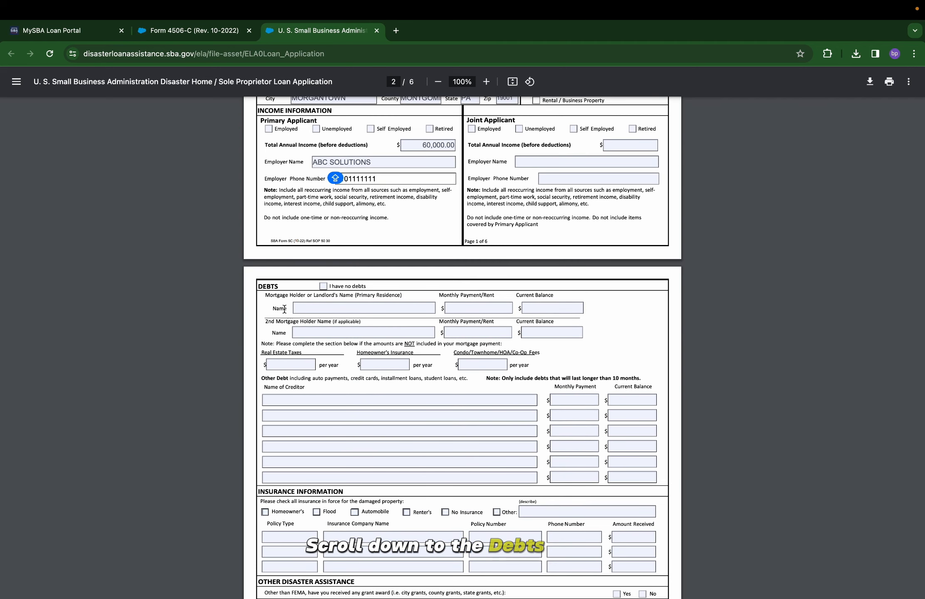
# Tick the No Insurance checkbox under Insurance Information on page 2 of the loan application.
pyautogui.click(323, 286)
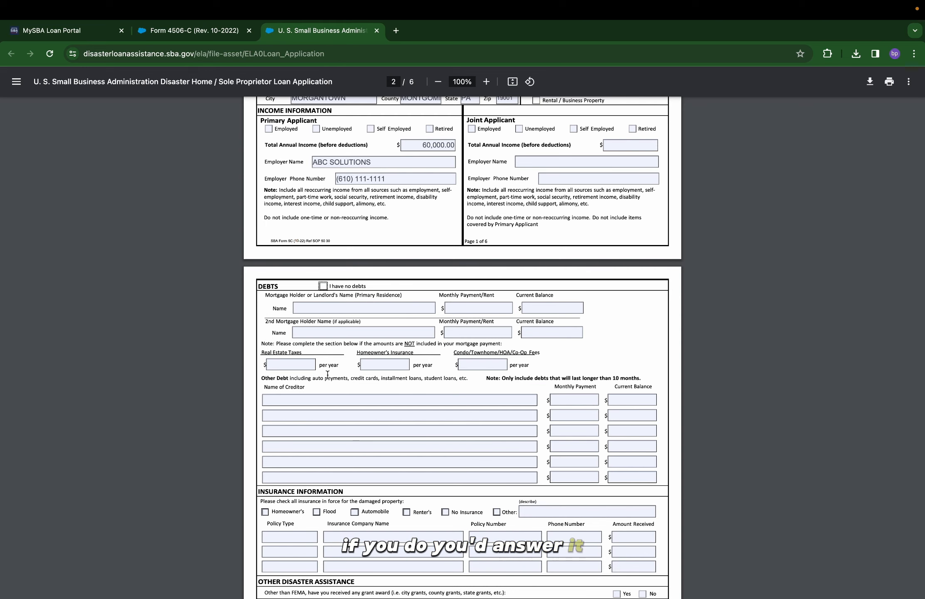
pyautogui.scroll(-5, 331, 448)
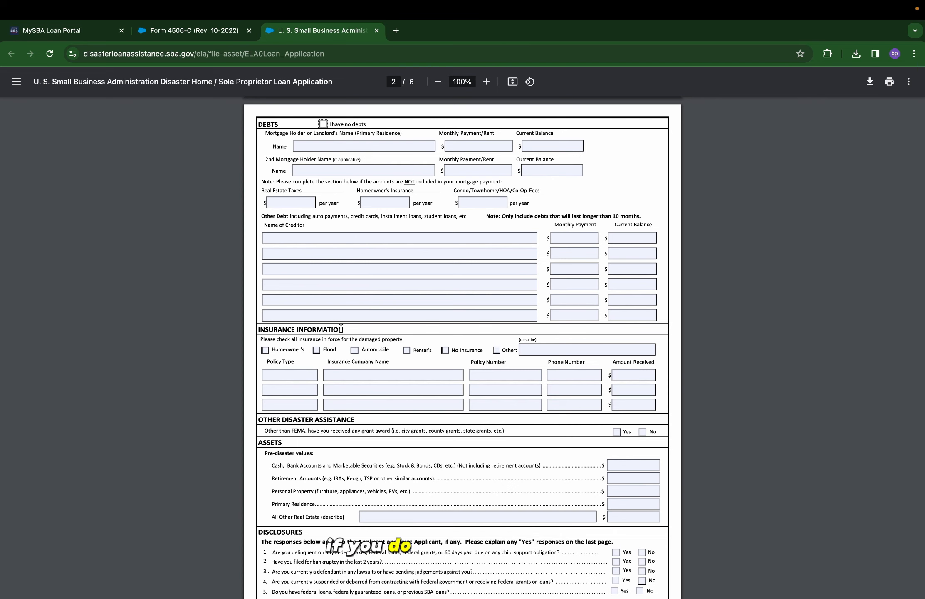
pyautogui.click(446, 350)
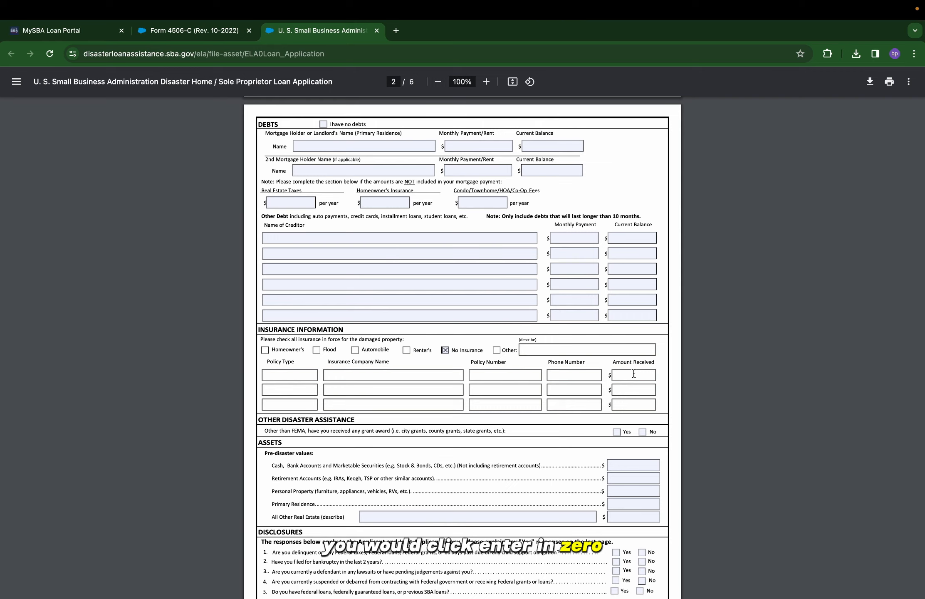
pyautogui.scroll(-2, 547, 401)
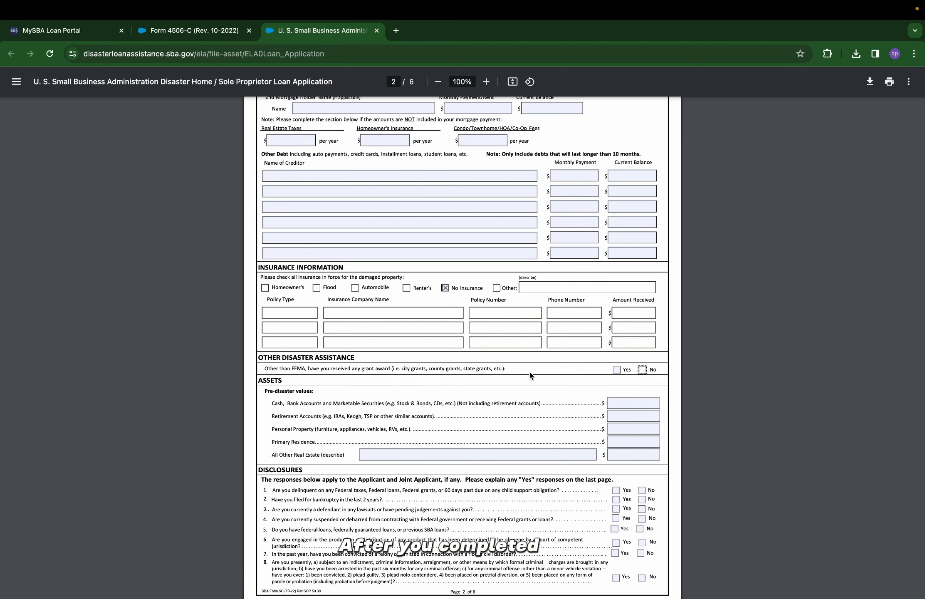
pyautogui.scroll(-3, 532, 375)
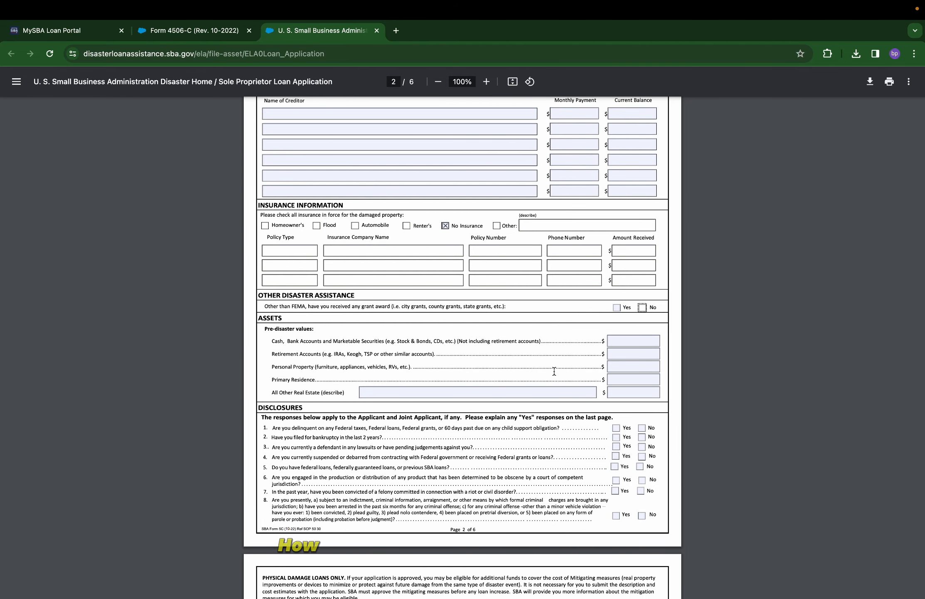
# Fill the Assets fields with Cash 6,000, Retirement 0 and Personal Property 100000.
pyautogui.click(625, 341)
pyautogui.write('6,00')
pyautogui.write('000')
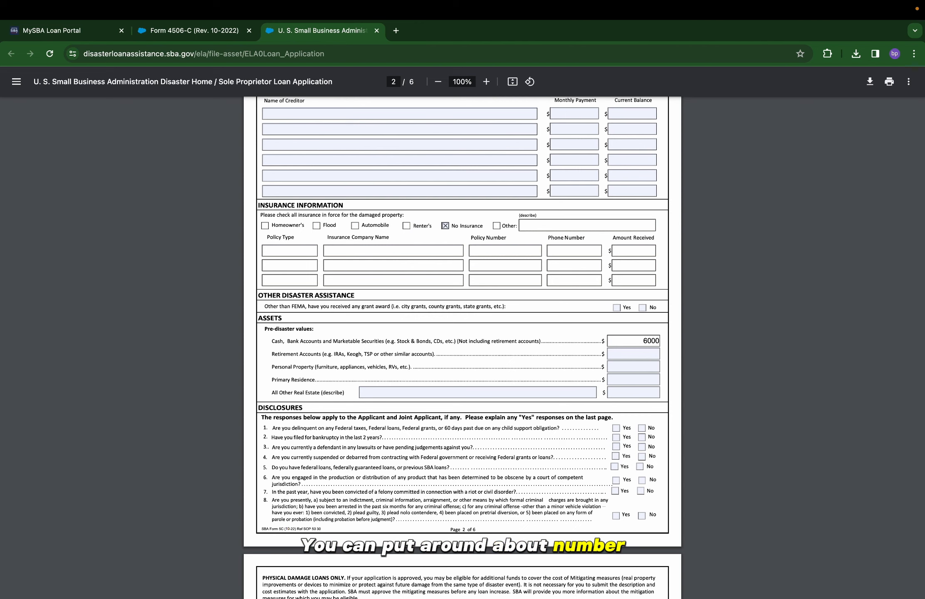
pyautogui.click(624, 353)
pyautogui.write('0')
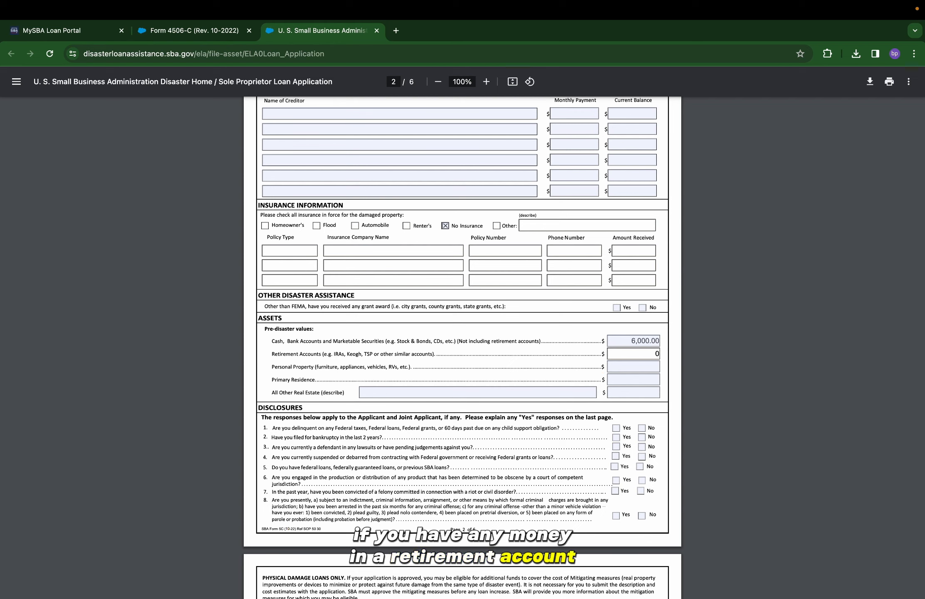
pyautogui.click(628, 365)
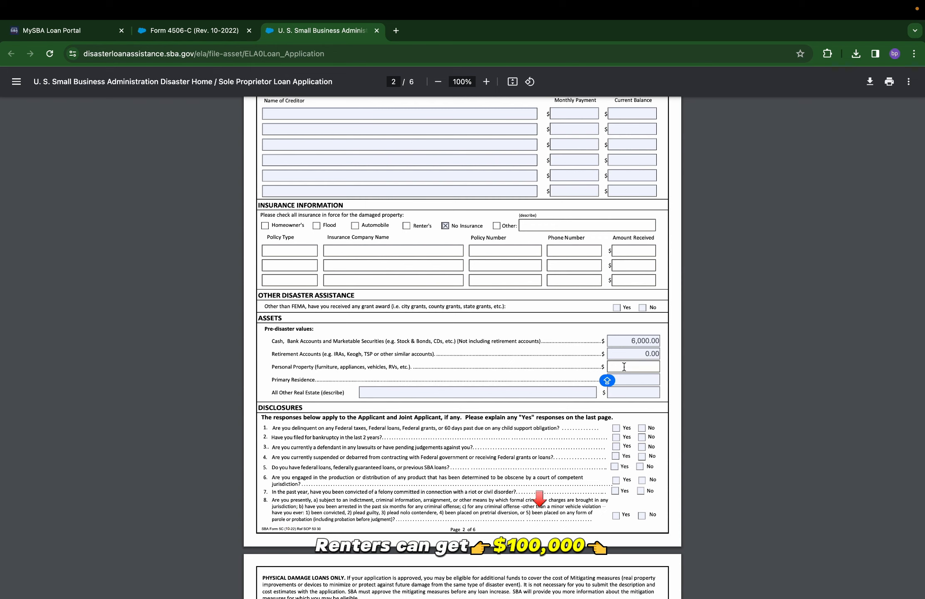
pyautogui.write('100')
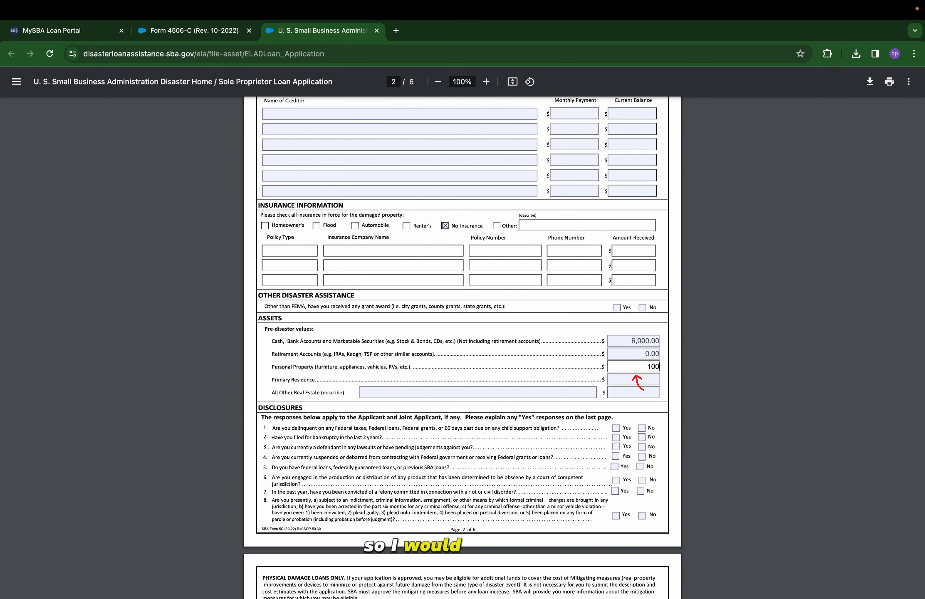
pyautogui.write('000')
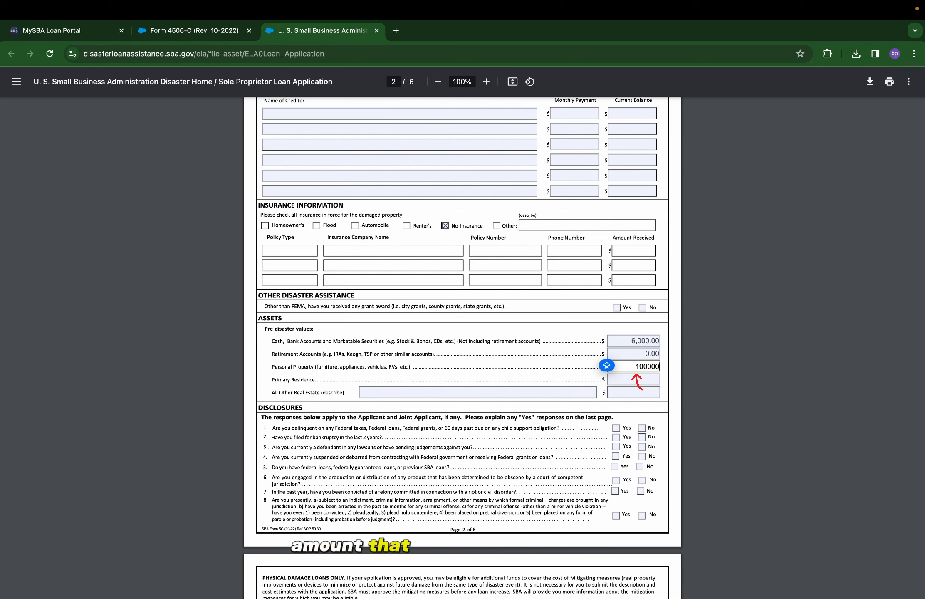